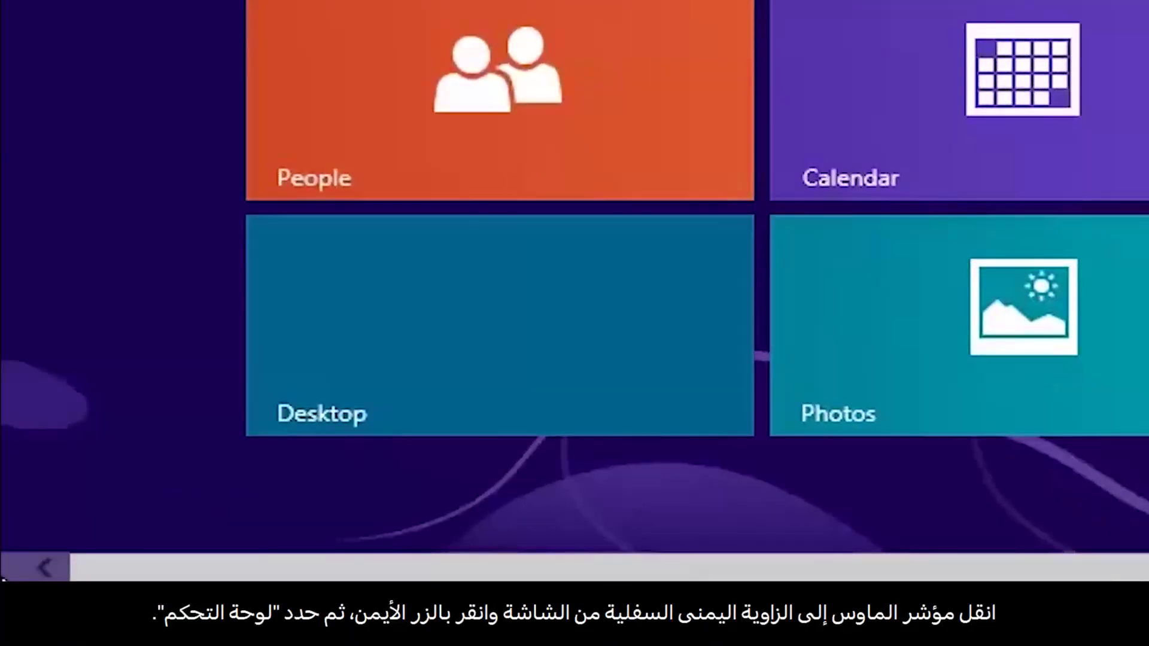
- Open Control Panel and go to the option for saving backup copies of files with File History
{"action": "right_click", "coordinate": [9, 576]}
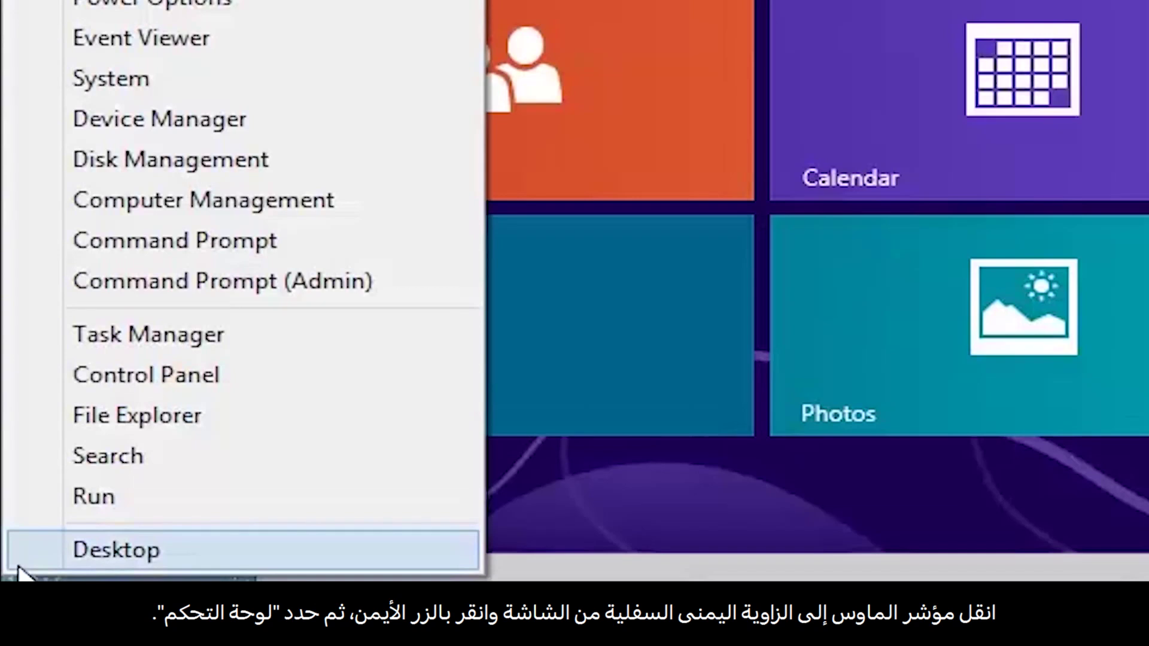
{"action": "left_click", "coordinate": [198, 389]}
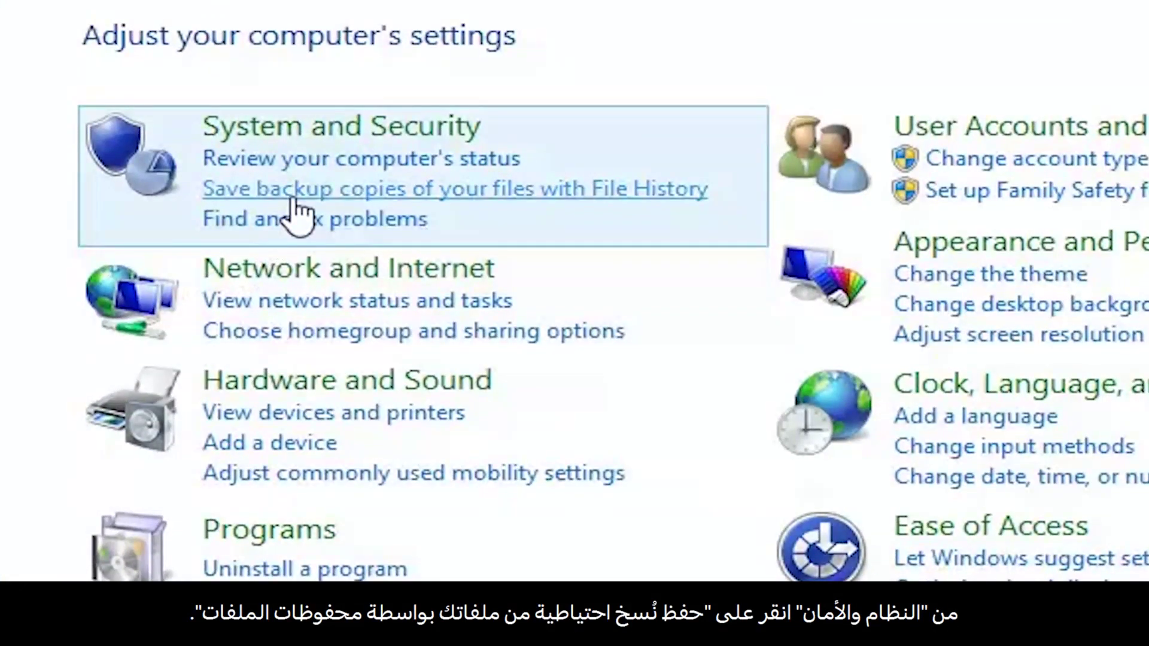
{"action": "left_click", "coordinate": [294, 199]}
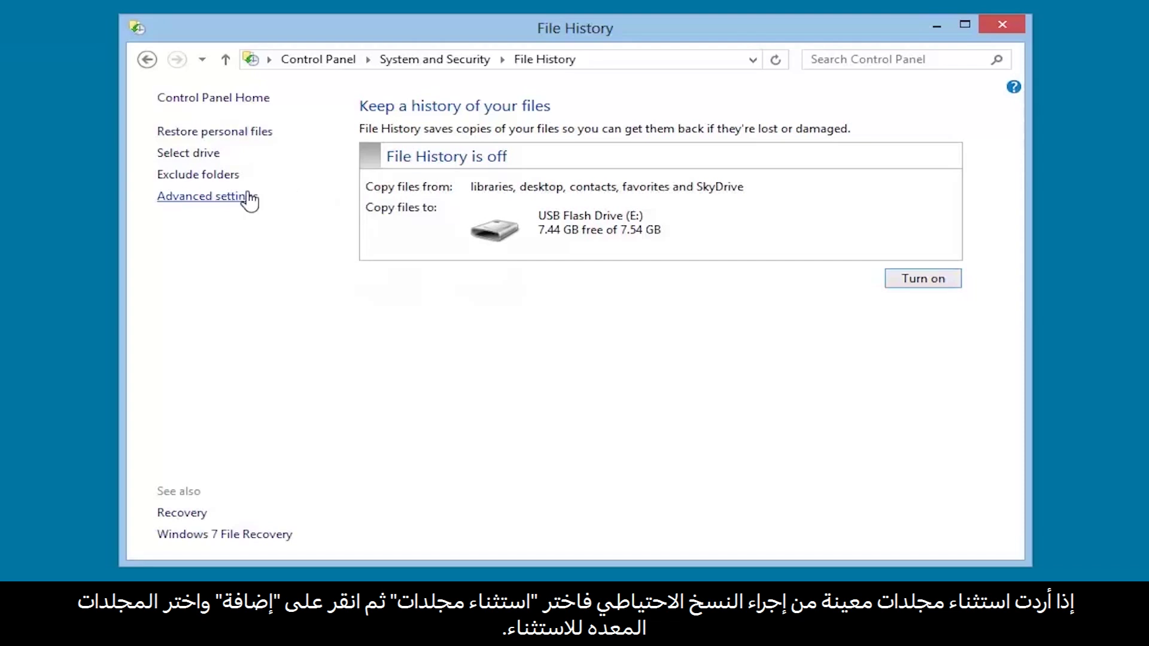
- Exclude the Videos library from File History, save the changes, and turn File History on
{"action": "left_click", "coordinate": [219, 188]}
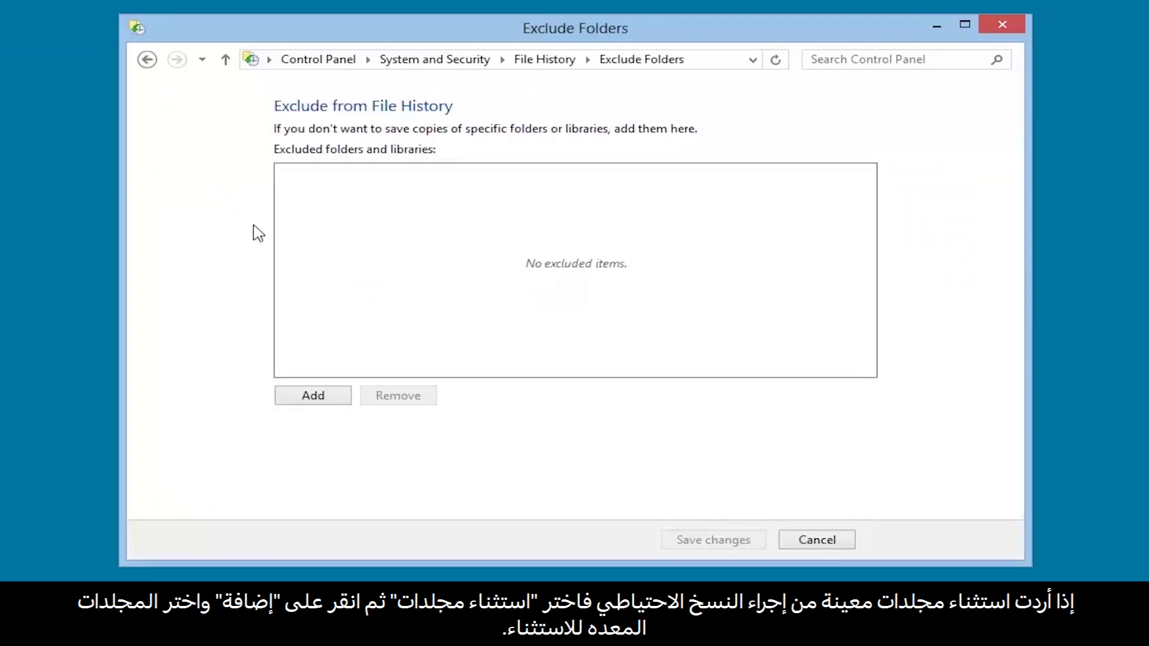
{"action": "left_click", "coordinate": [313, 408]}
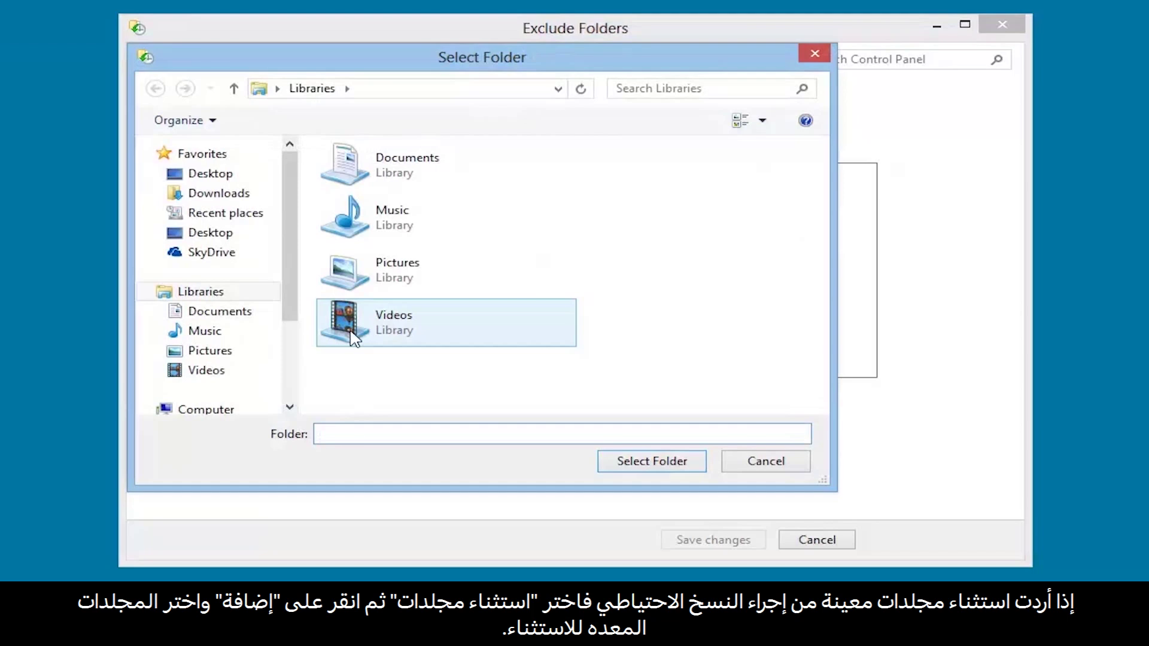
{"action": "left_click", "coordinate": [355, 339]}
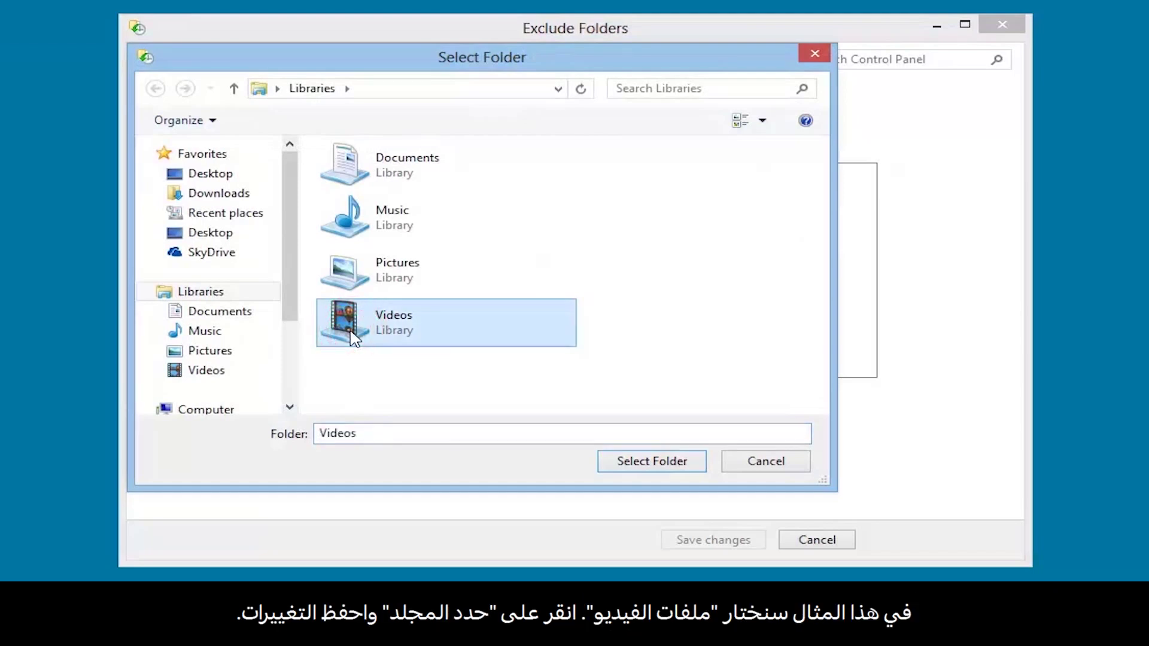
{"action": "left_click", "coordinate": [643, 470]}
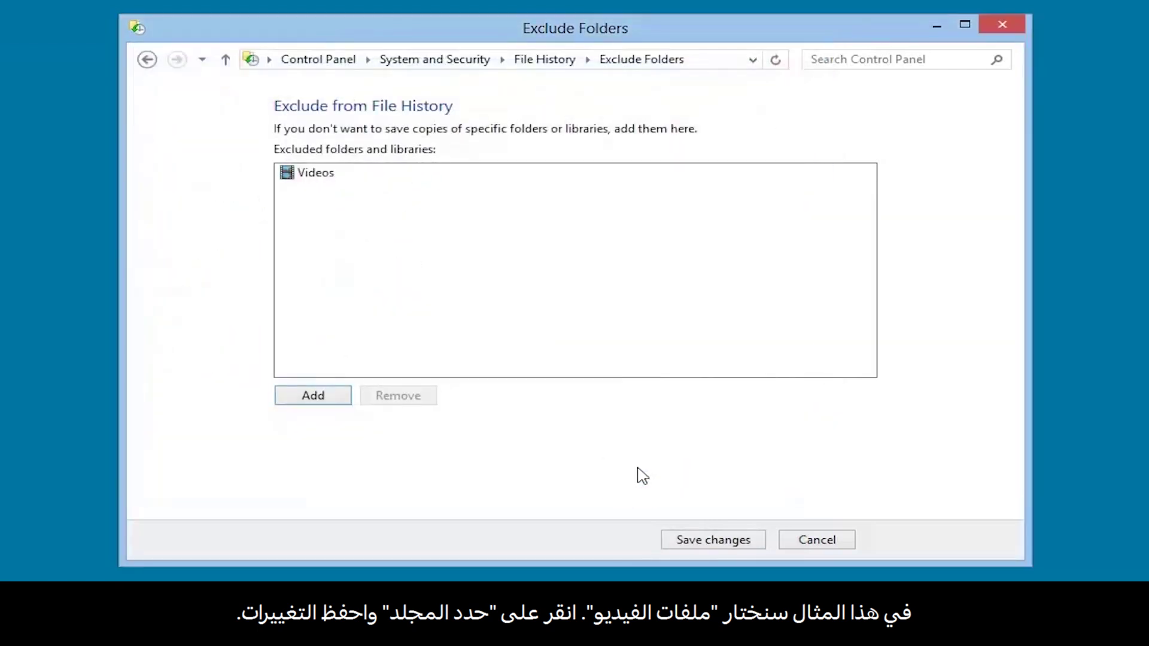
{"action": "left_click", "coordinate": [708, 545]}
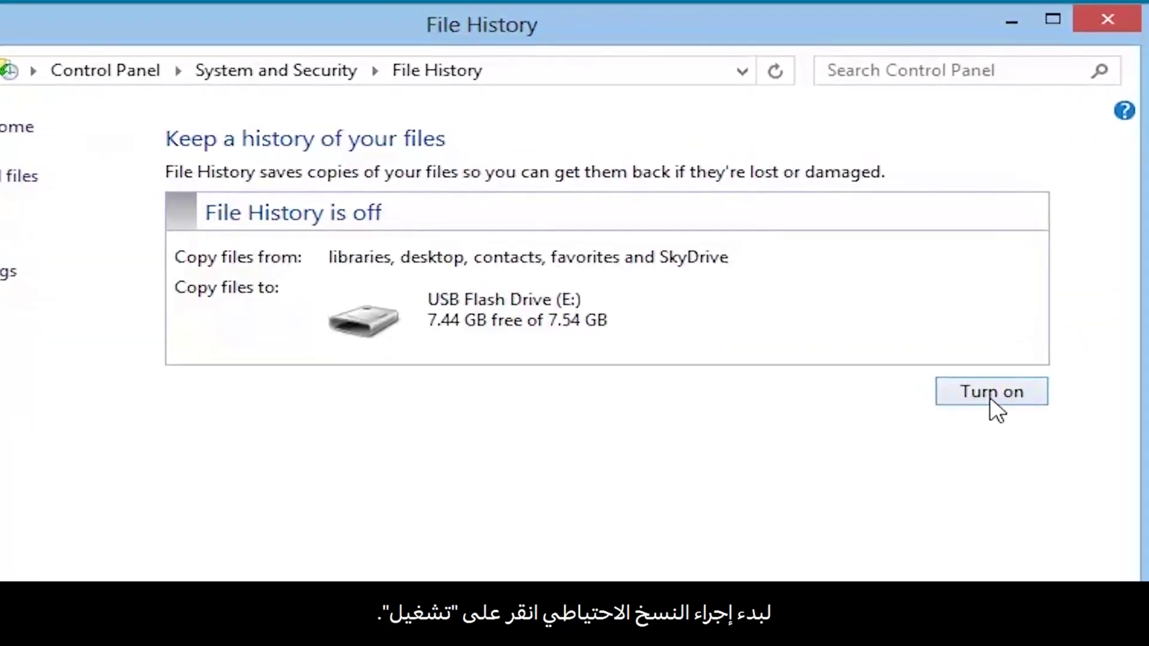
{"action": "left_click", "coordinate": [990, 398]}
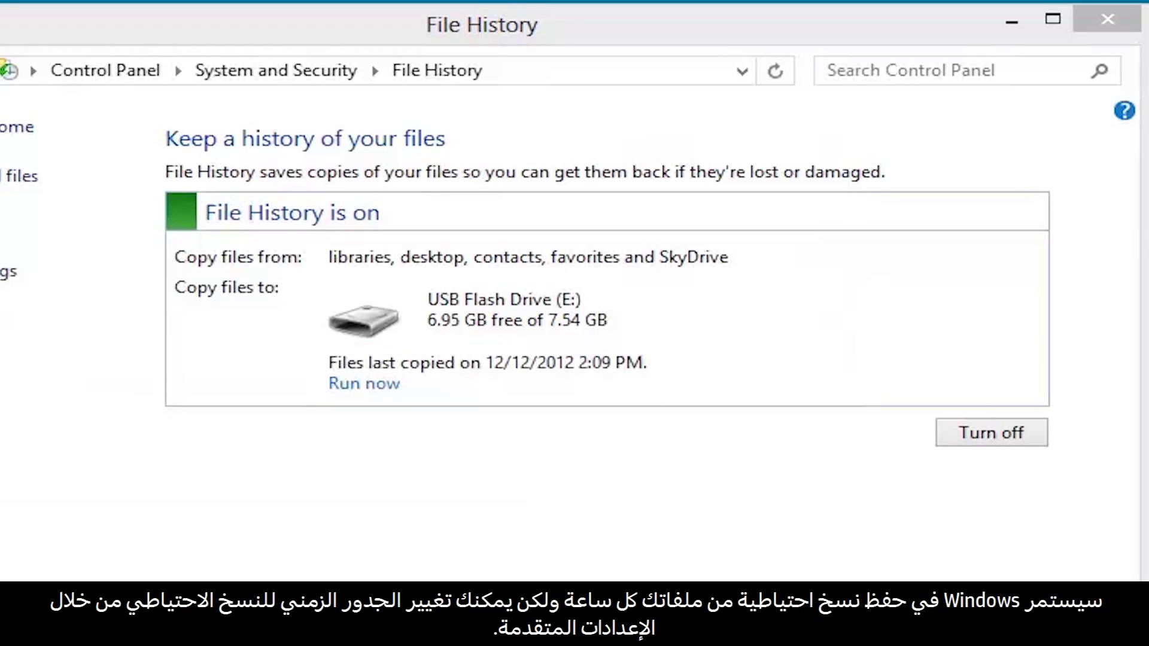
- In File History's advanced settings, set file copies to save every 3 hours and the offline cache to 10% of disk space
{"action": "left_click", "coordinate": [146, 270]}
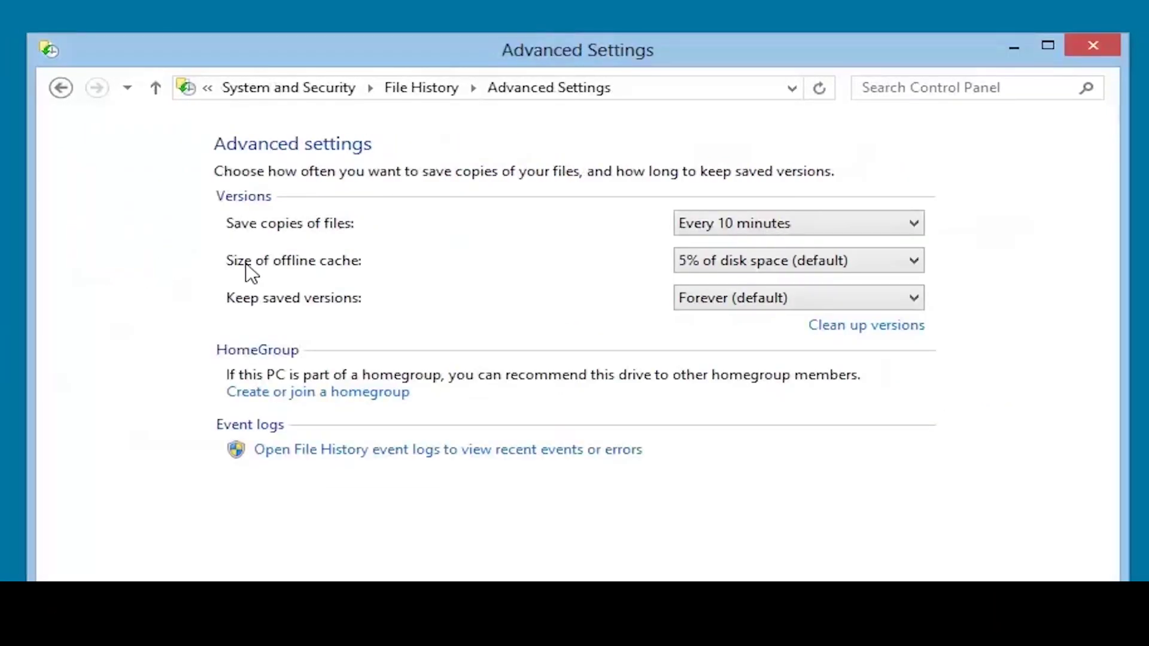
{"action": "left_click", "coordinate": [841, 229]}
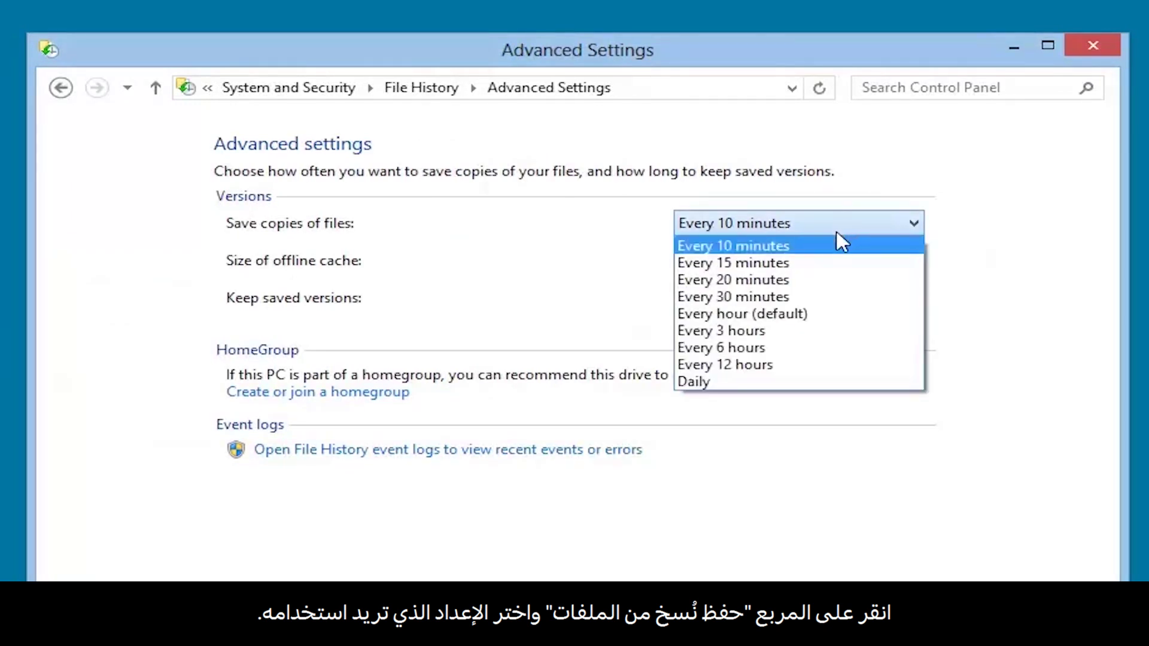
{"action": "left_click", "coordinate": [832, 331]}
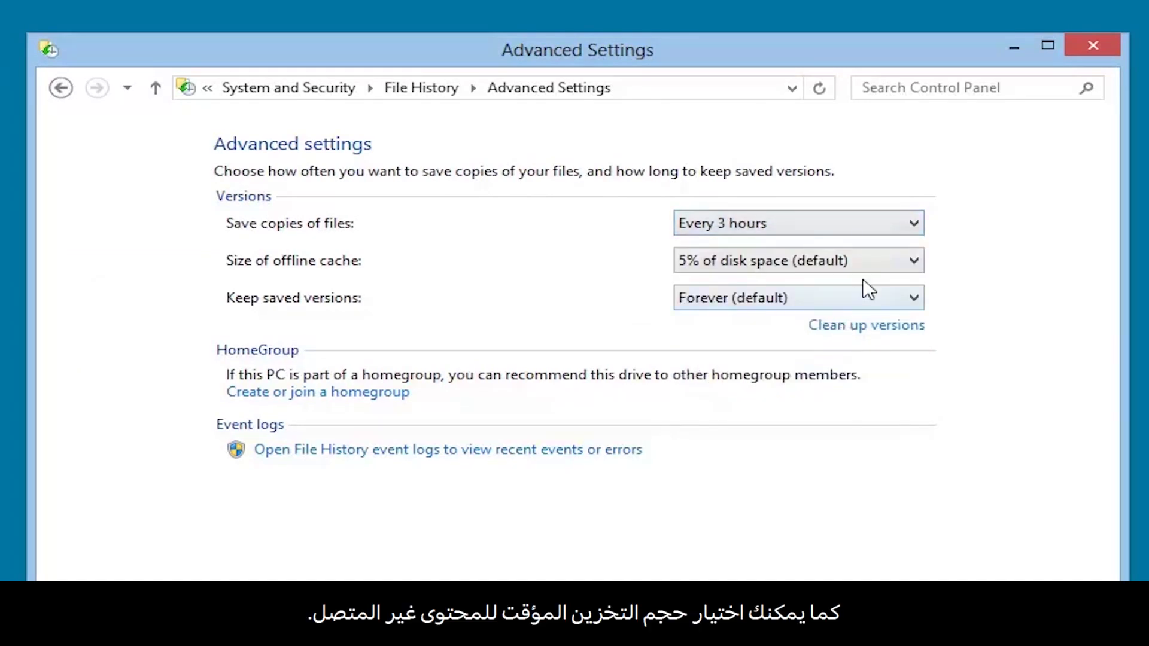
{"action": "left_click", "coordinate": [875, 263]}
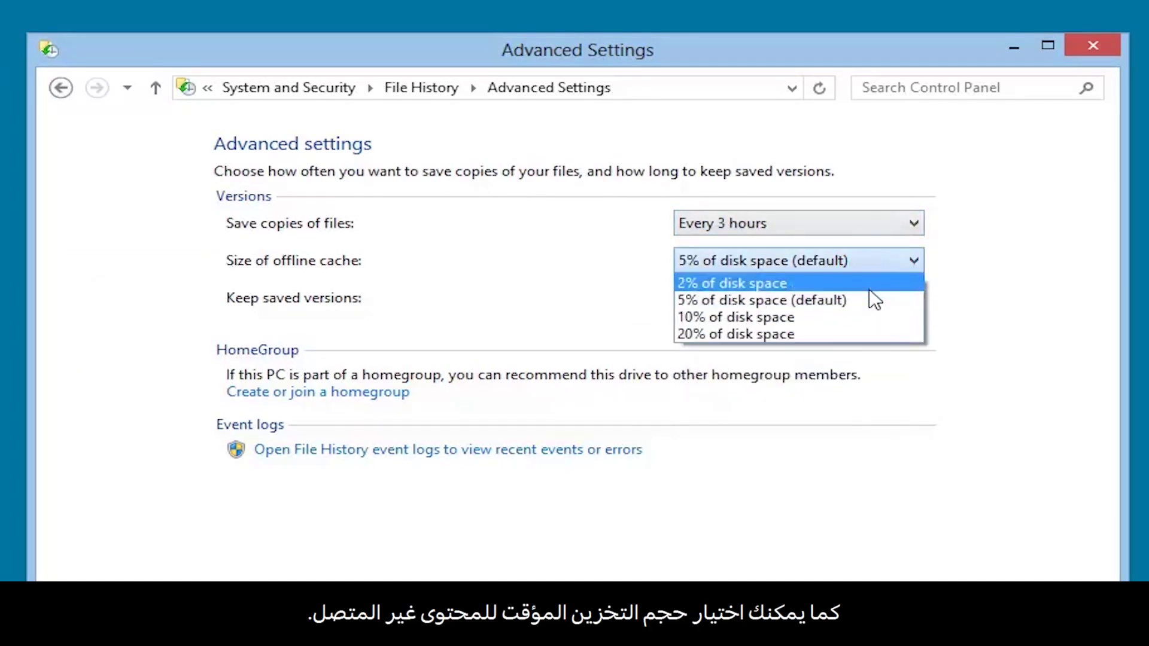
{"action": "left_click", "coordinate": [866, 311]}
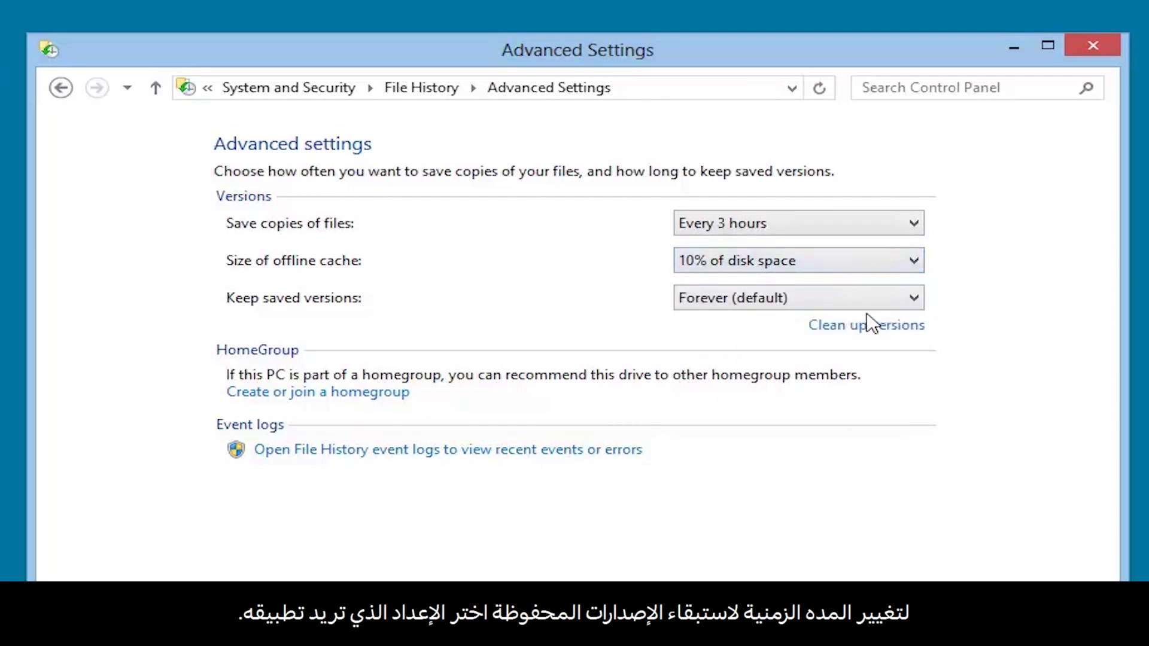
- Set saved versions to be kept for 6 months and save the advanced settings
{"action": "left_click", "coordinate": [867, 303]}
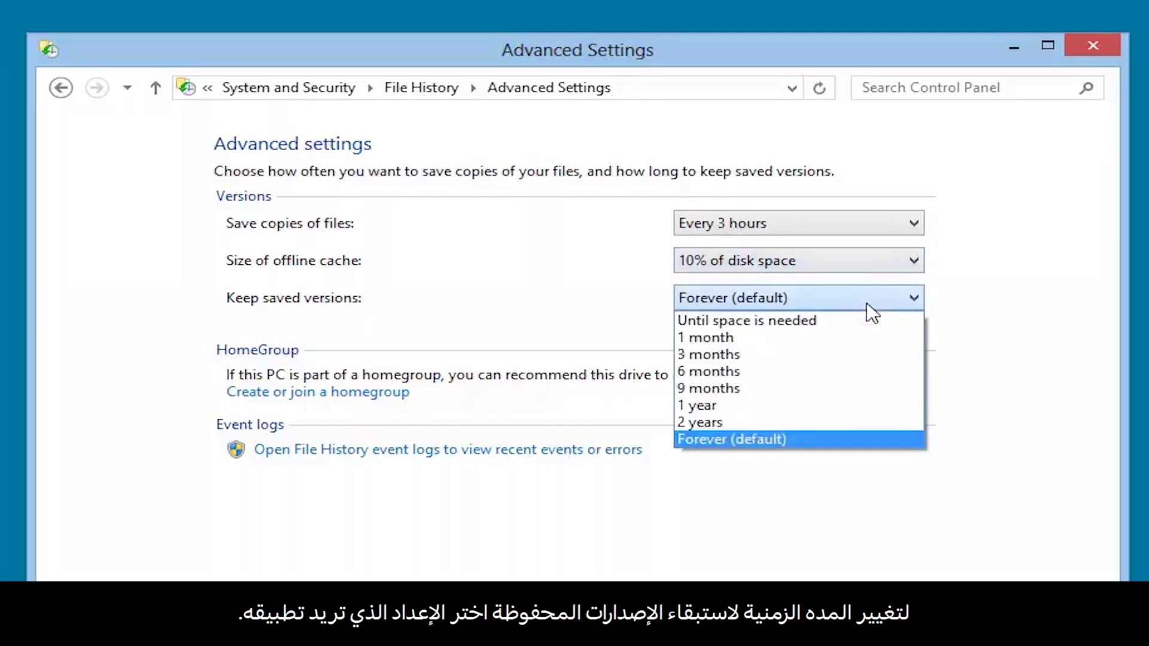
{"action": "left_click", "coordinate": [862, 367]}
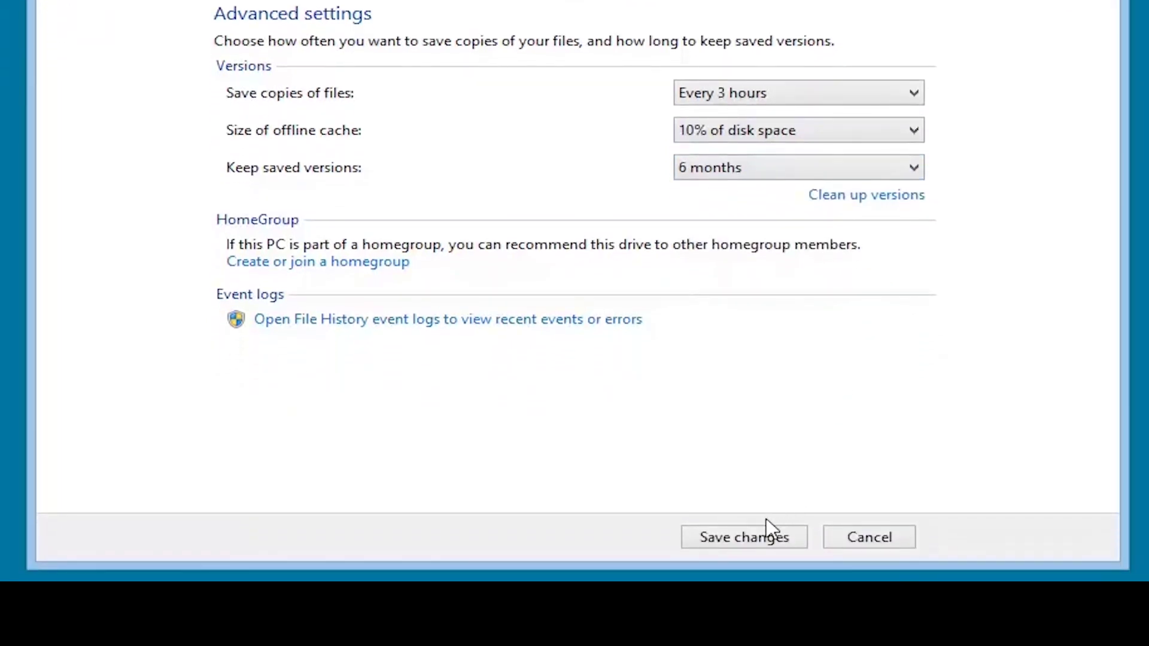
{"action": "left_click", "coordinate": [748, 543]}
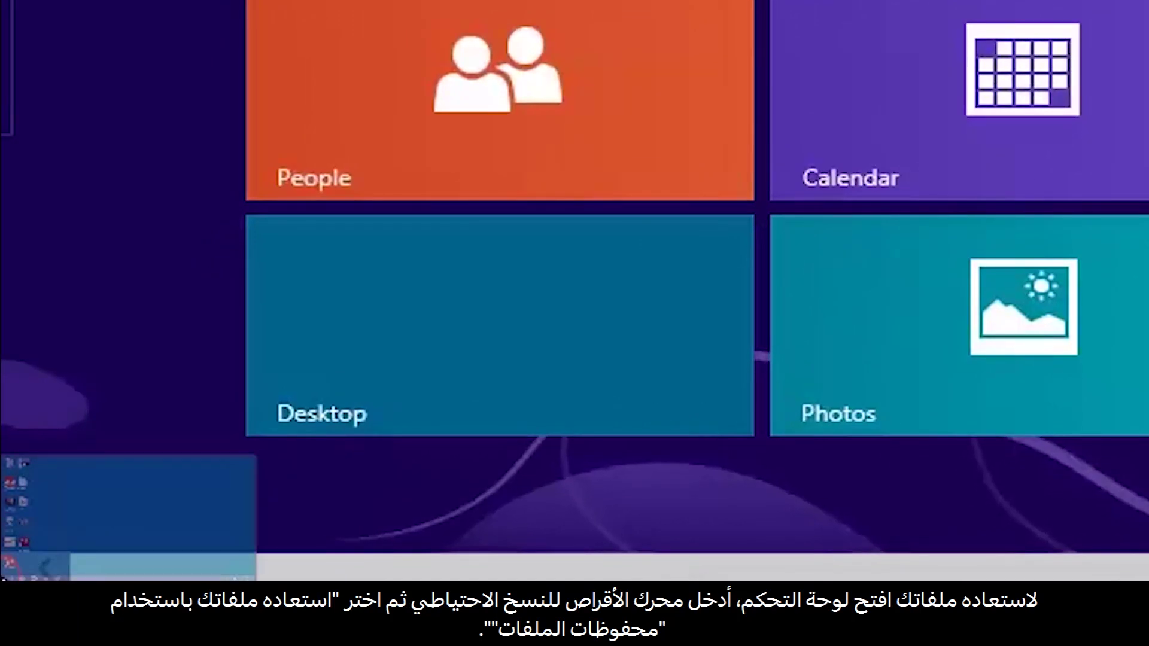
- Open File History's file restore from Control Panel's System and Security category and restore the Documents library to its original location
{"action": "right_click", "coordinate": [12, 575]}
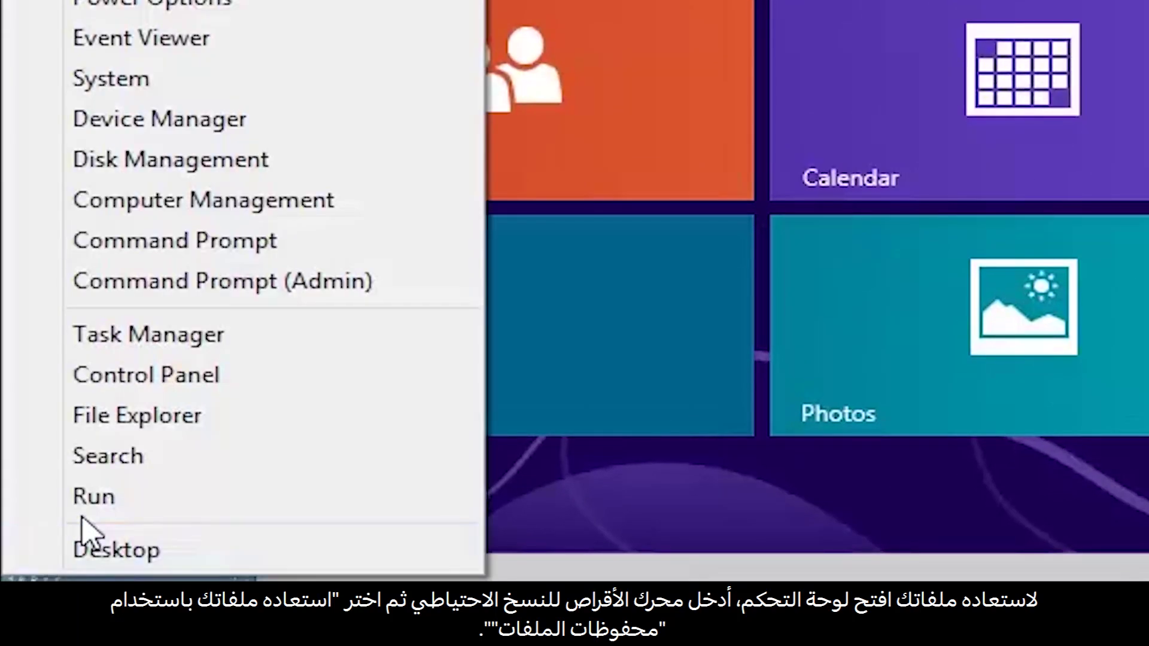
{"action": "left_click", "coordinate": [197, 387]}
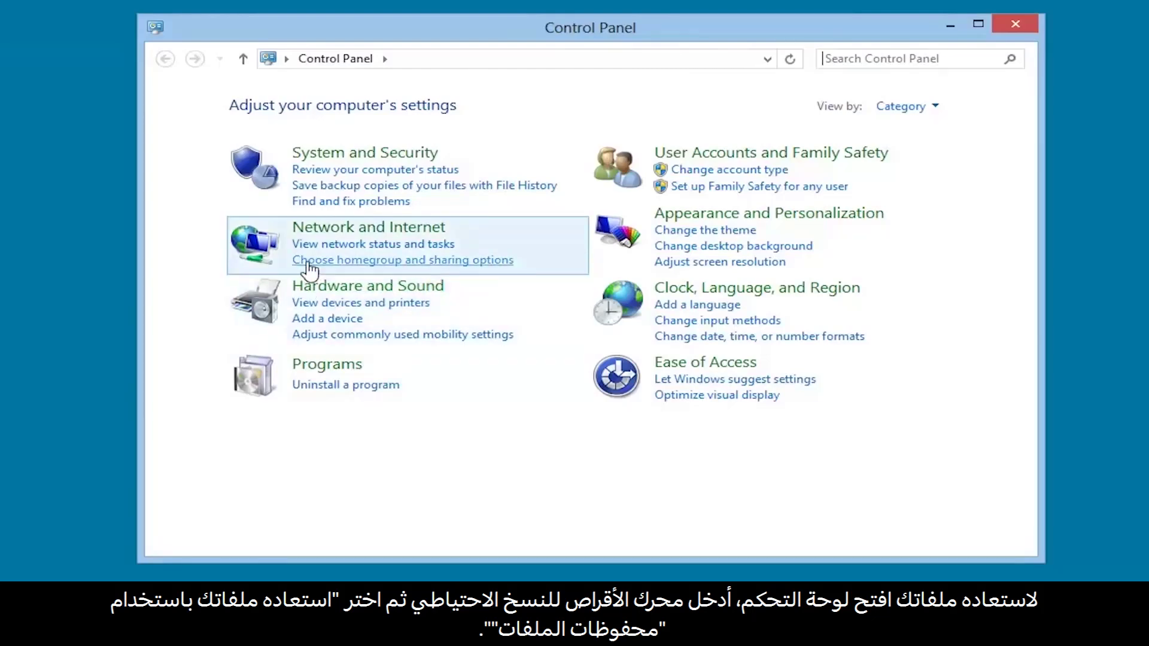
{"action": "left_click", "coordinate": [340, 160]}
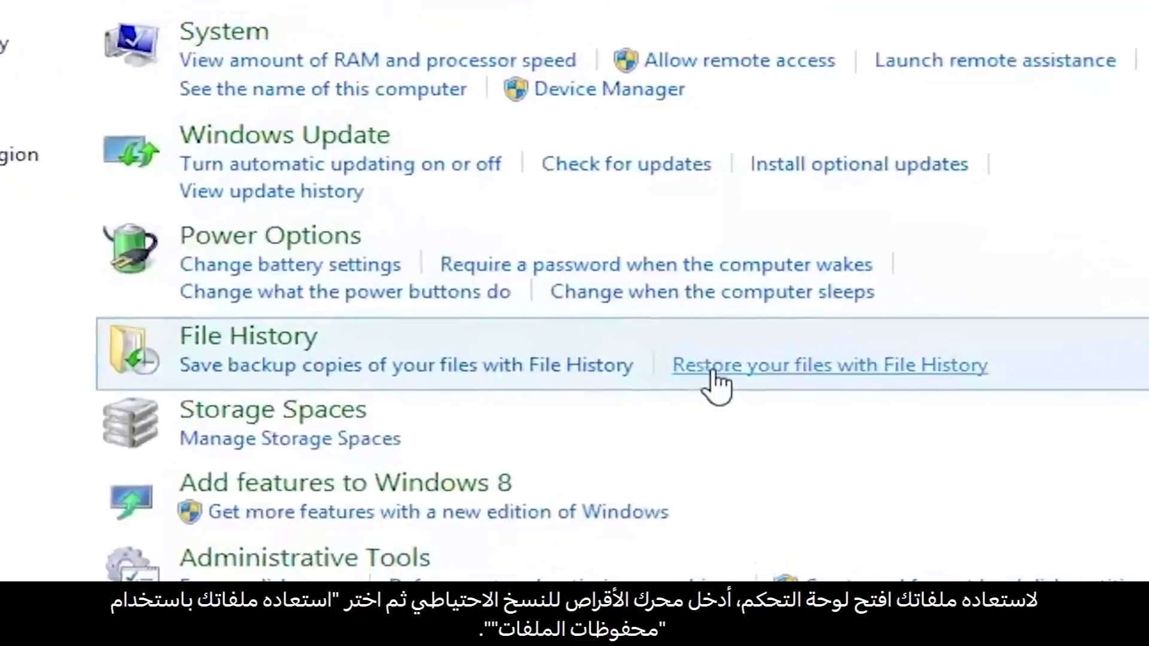
{"action": "left_click", "coordinate": [745, 381]}
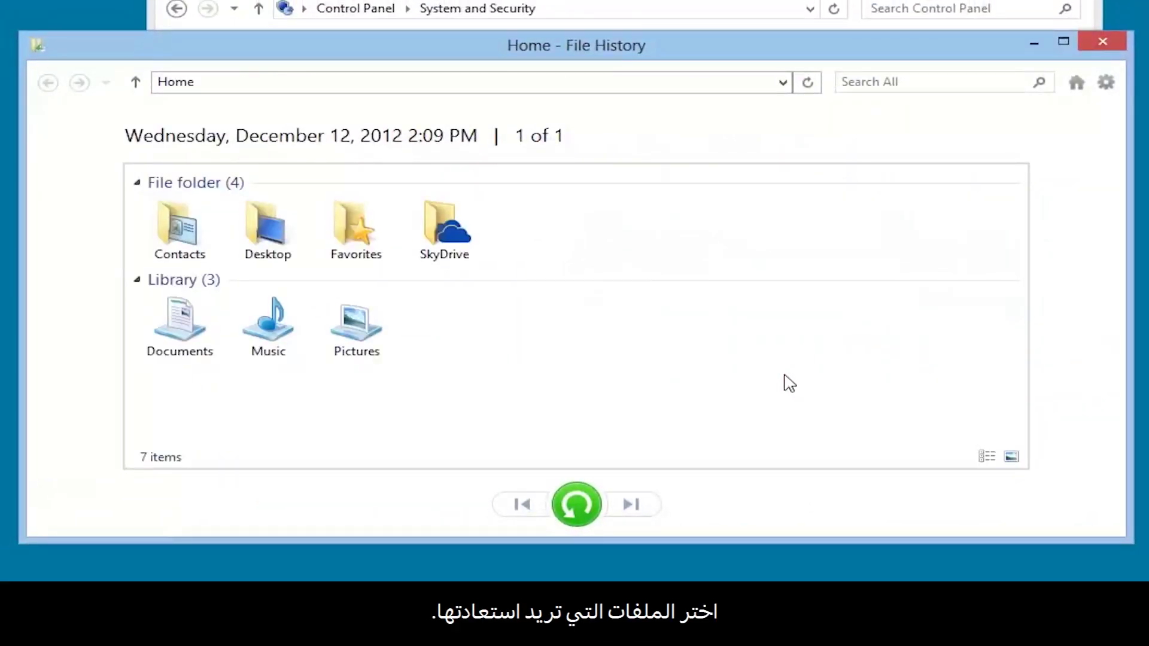
{"action": "left_click", "coordinate": [176, 361]}
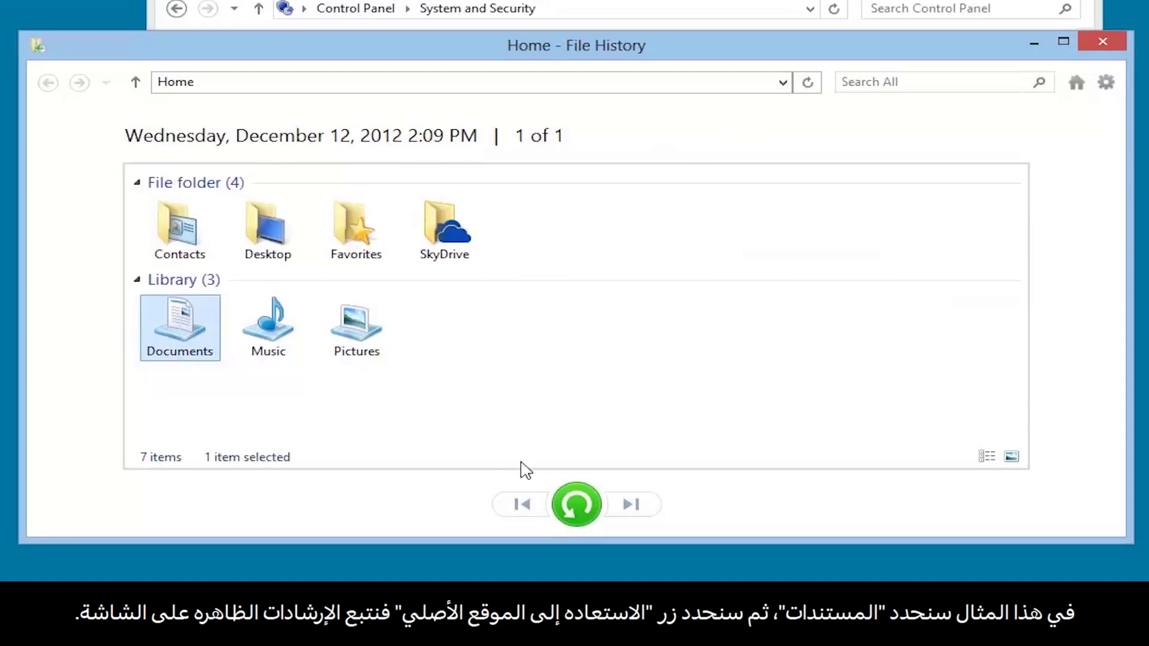
{"action": "left_click", "coordinate": [582, 520]}
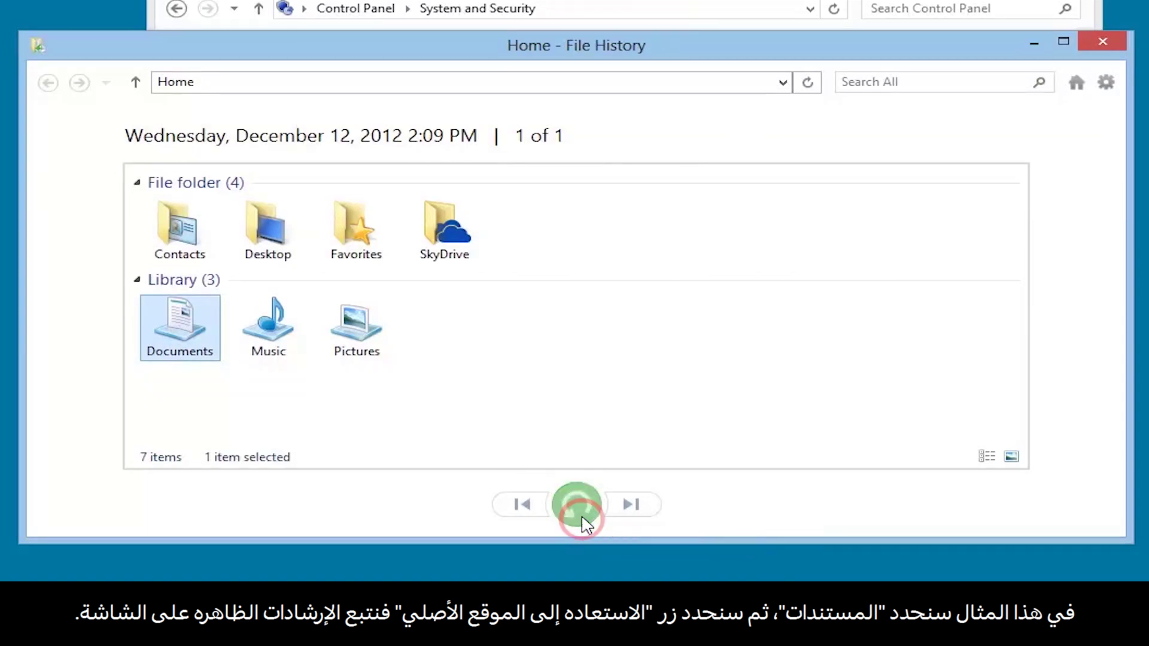
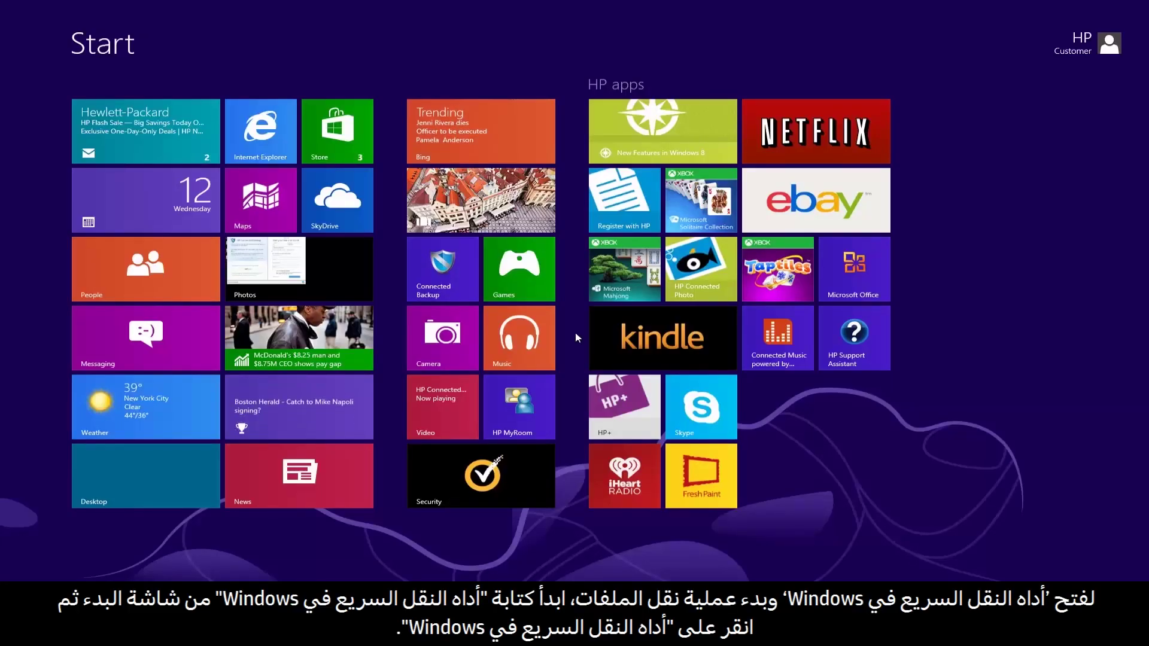
- Search the Start screen for "windows easy transfer", launch Windows Easy Transfer, and continue past its welcome page
{"action": "type", "text": "windows"}
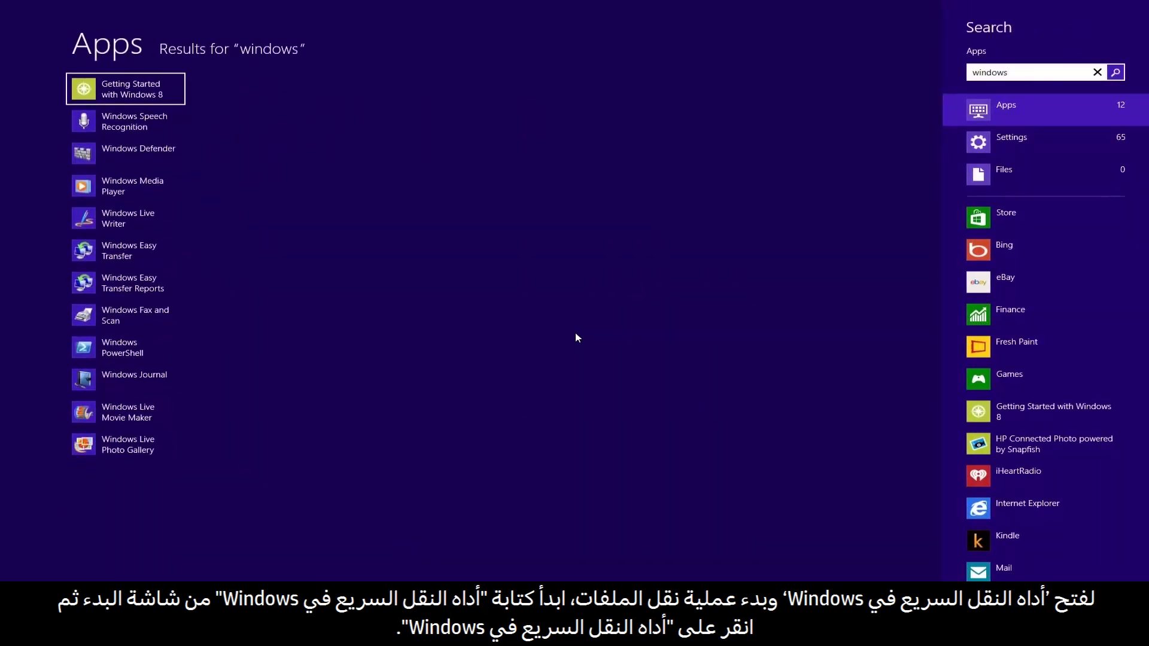
{"action": "type", "text": " easy"}
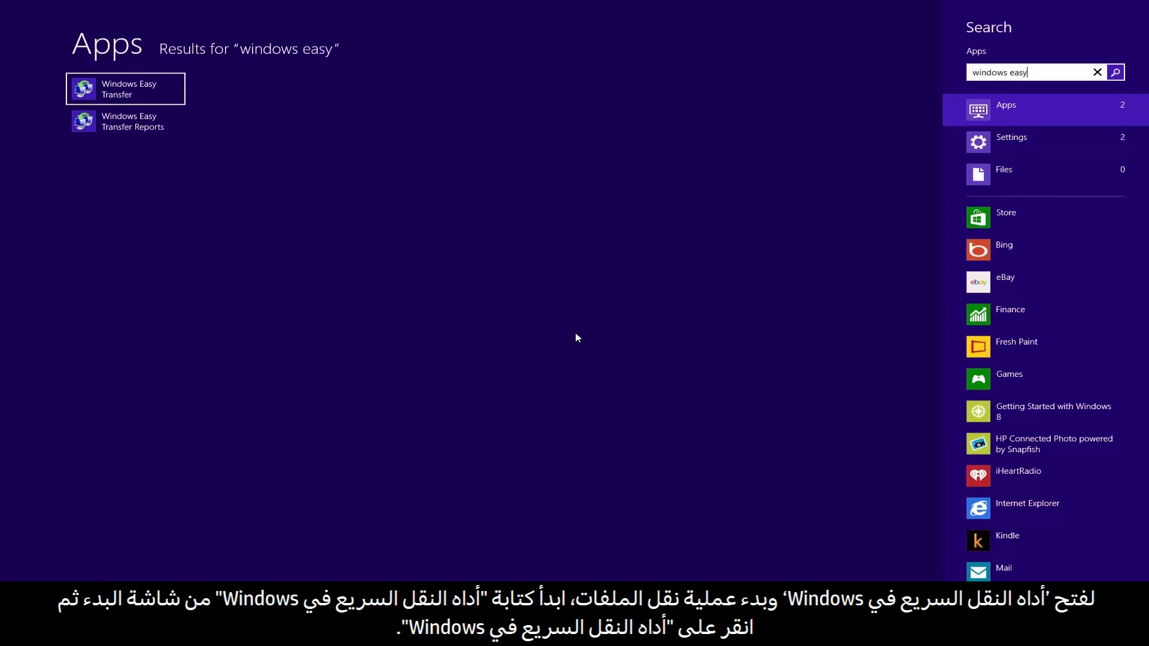
{"action": "type", "text": " transfer"}
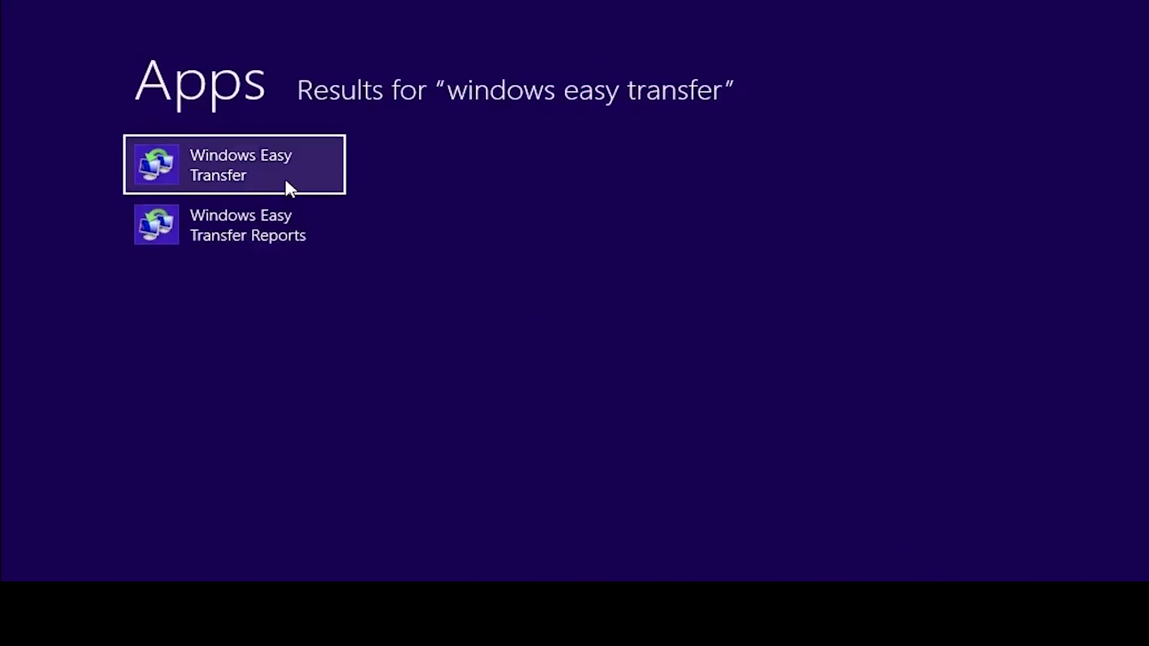
{"action": "left_click", "coordinate": [268, 171]}
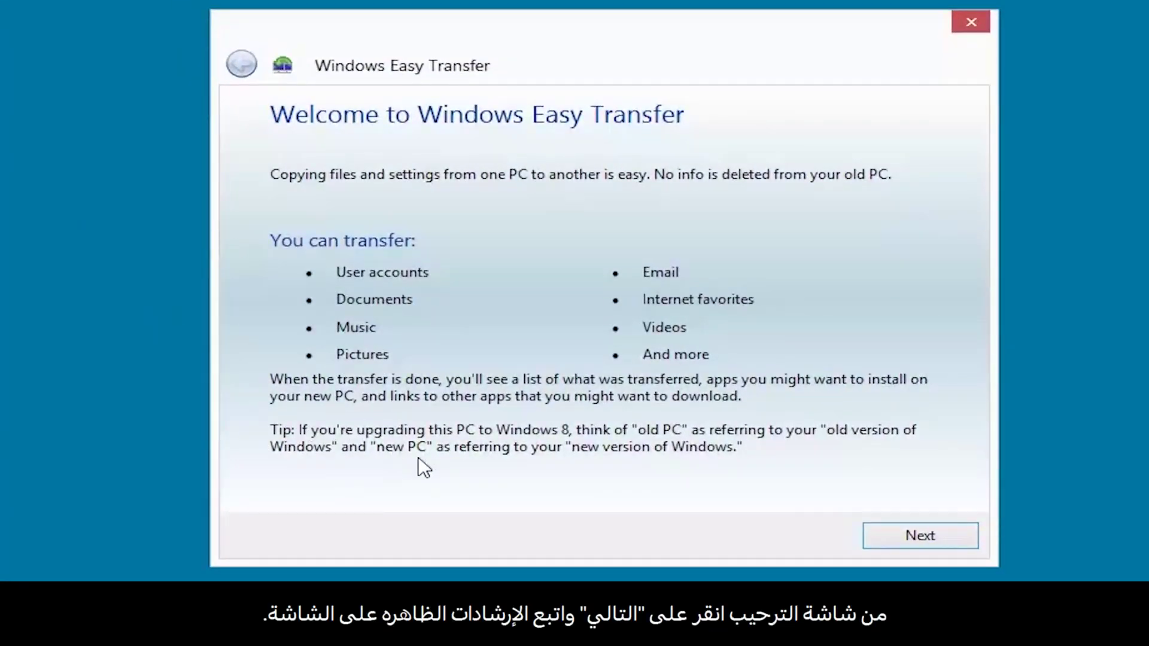
{"action": "left_click", "coordinate": [924, 542]}
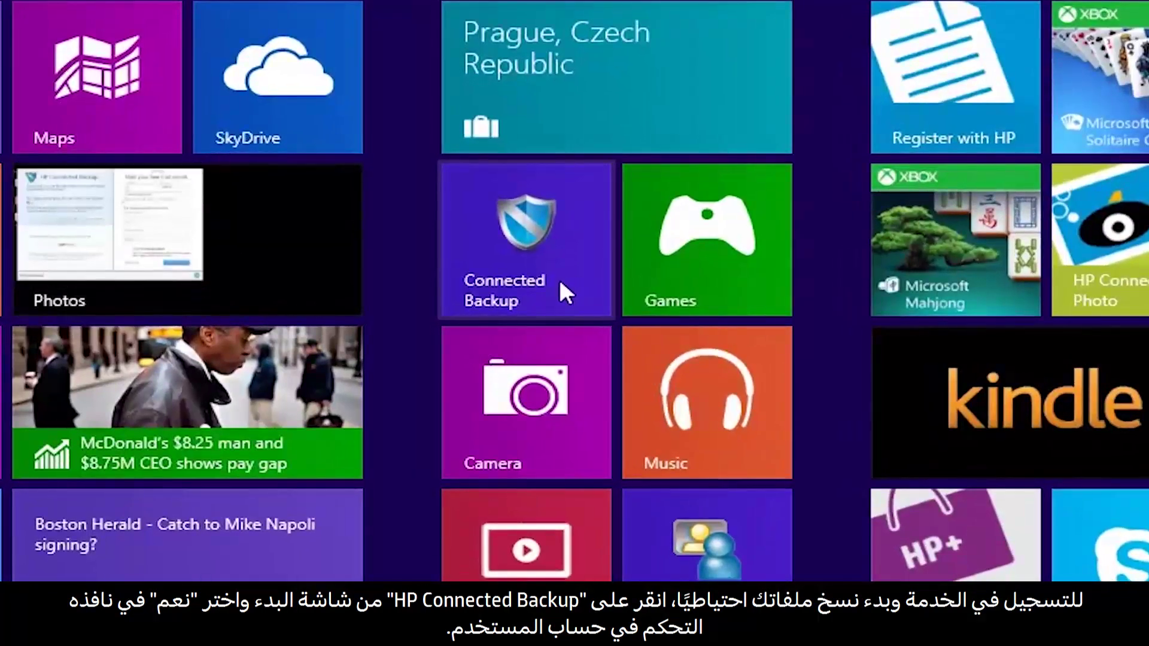
- Launch HP Connected Backup from the Start screen, allow it to make changes, and submit the completed free trial form
{"action": "left_click", "coordinate": [560, 283]}
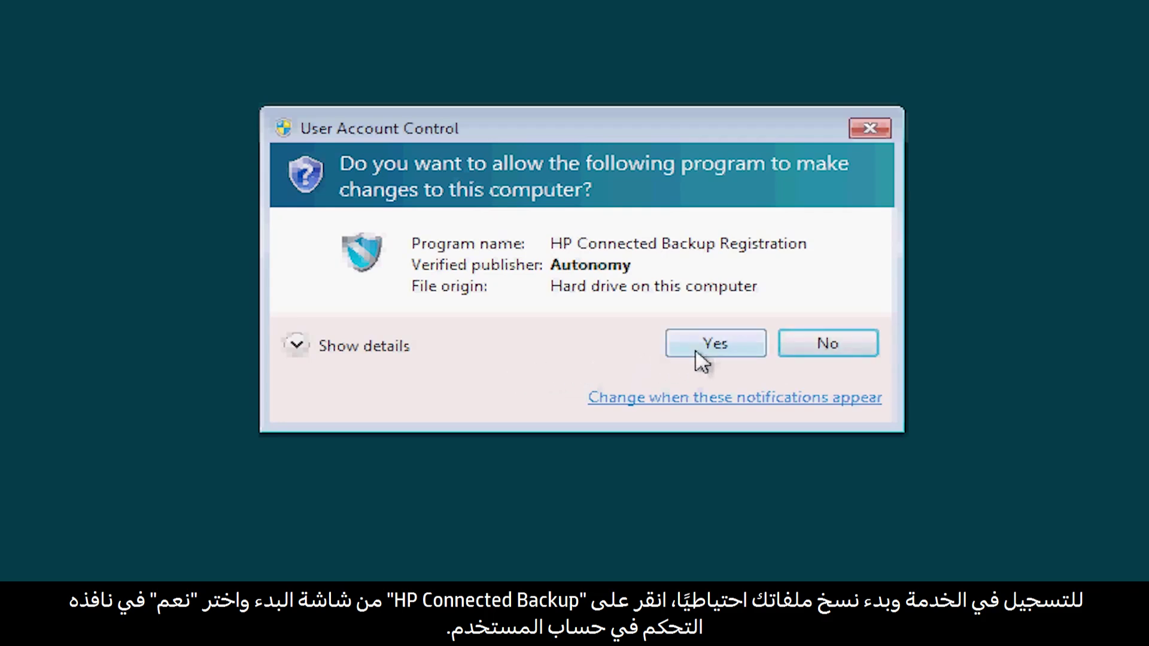
{"action": "left_click", "coordinate": [715, 347]}
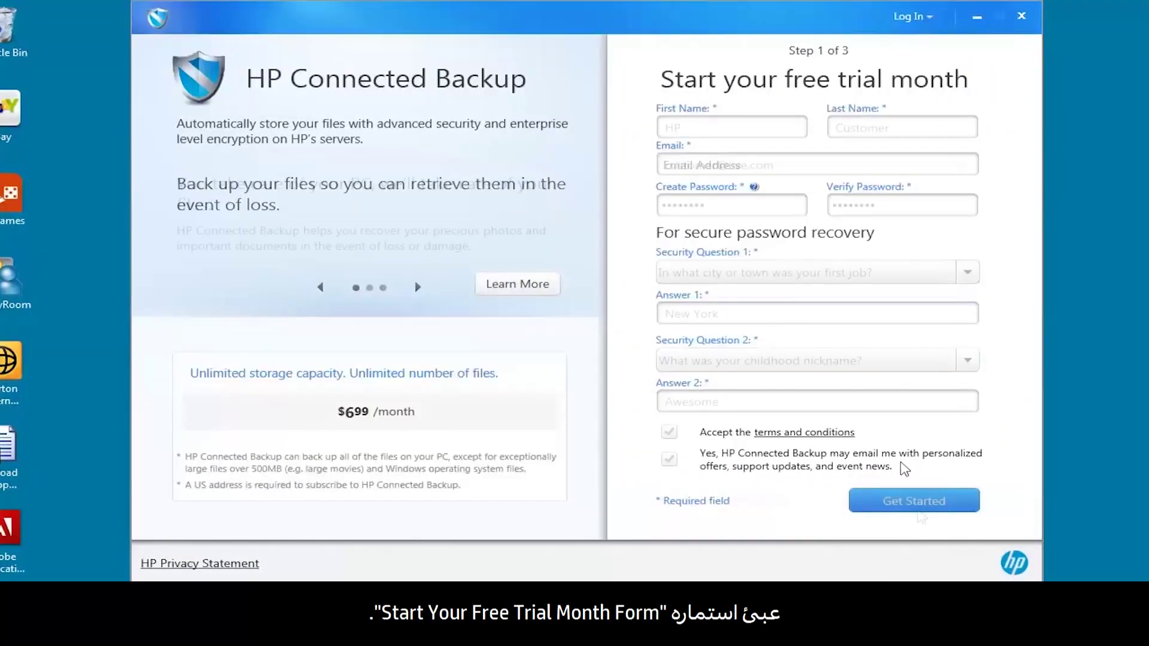
{"action": "left_click", "coordinate": [918, 511]}
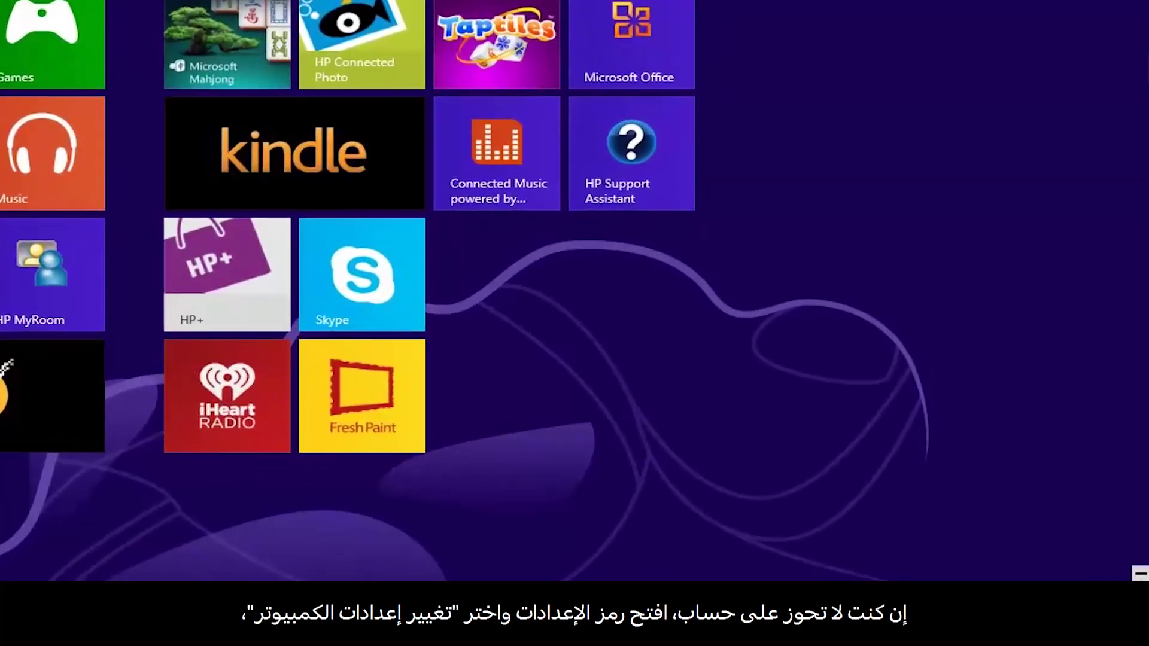
- Open the full PC settings from the Start screen
{"action": "mouse_move", "coordinate": [1146, 577]}
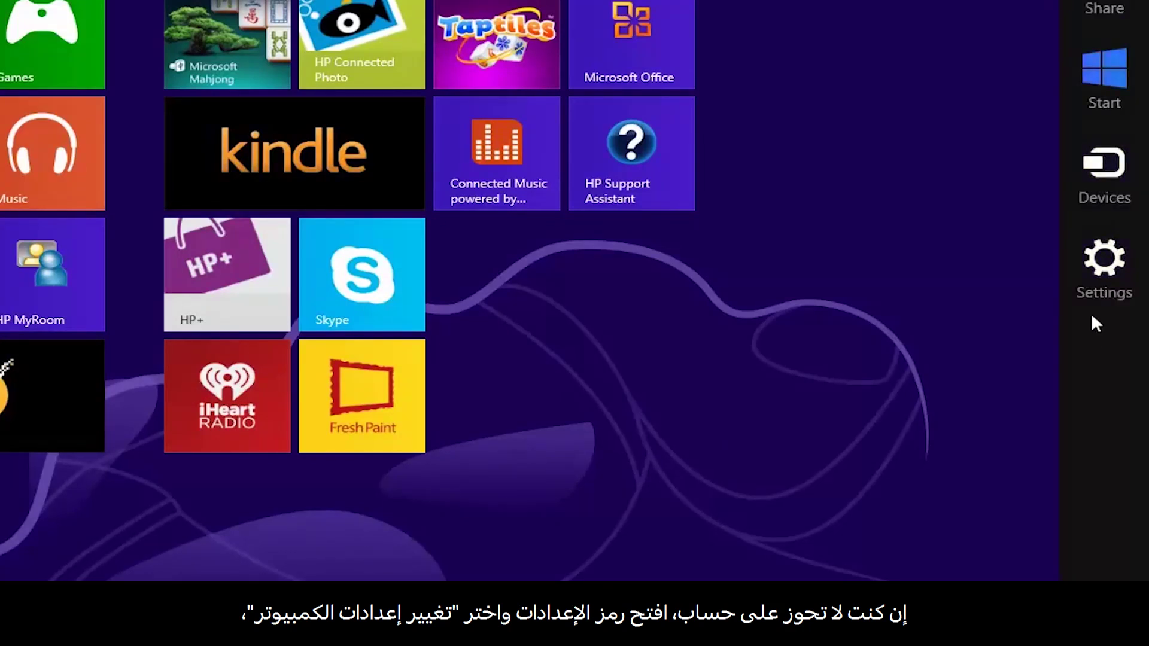
{"action": "left_click", "coordinate": [1094, 295]}
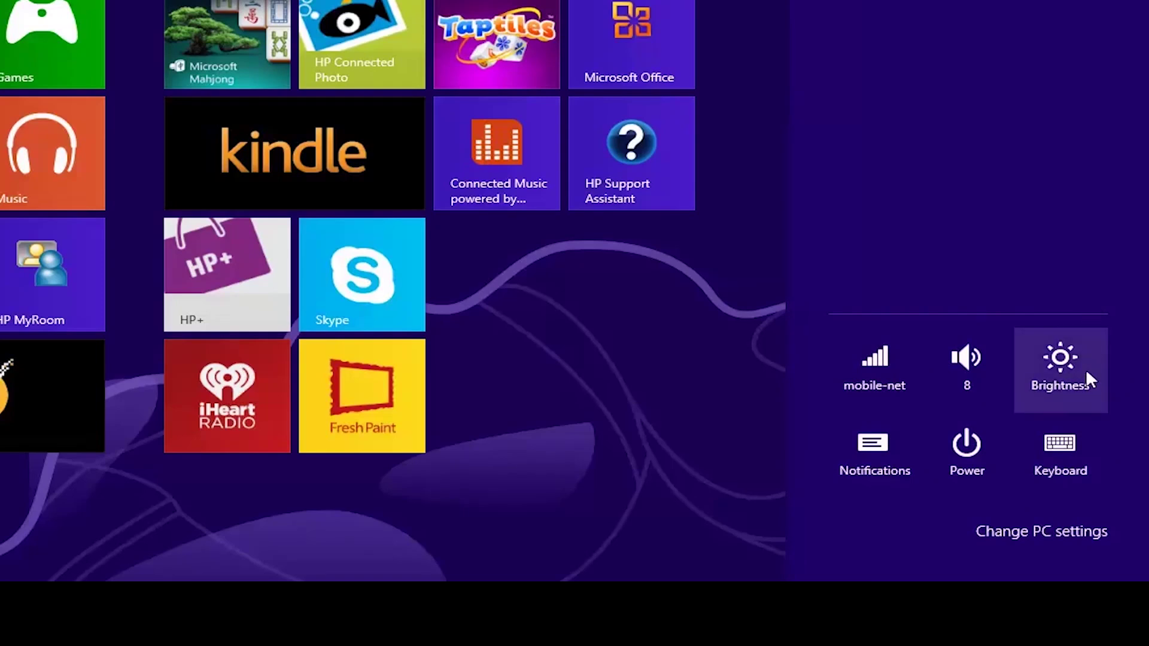
{"action": "left_click", "coordinate": [1083, 540]}
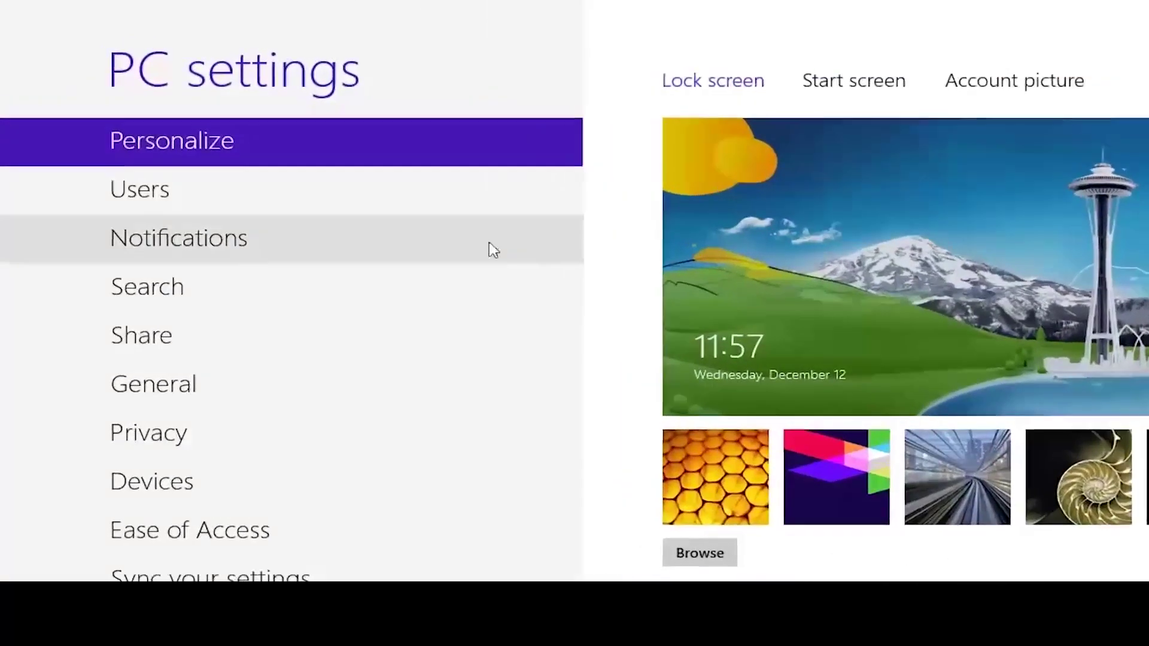
- Start switching the local user account to a Microsoft account, confirming it with the current account password
{"action": "left_click", "coordinate": [292, 202]}
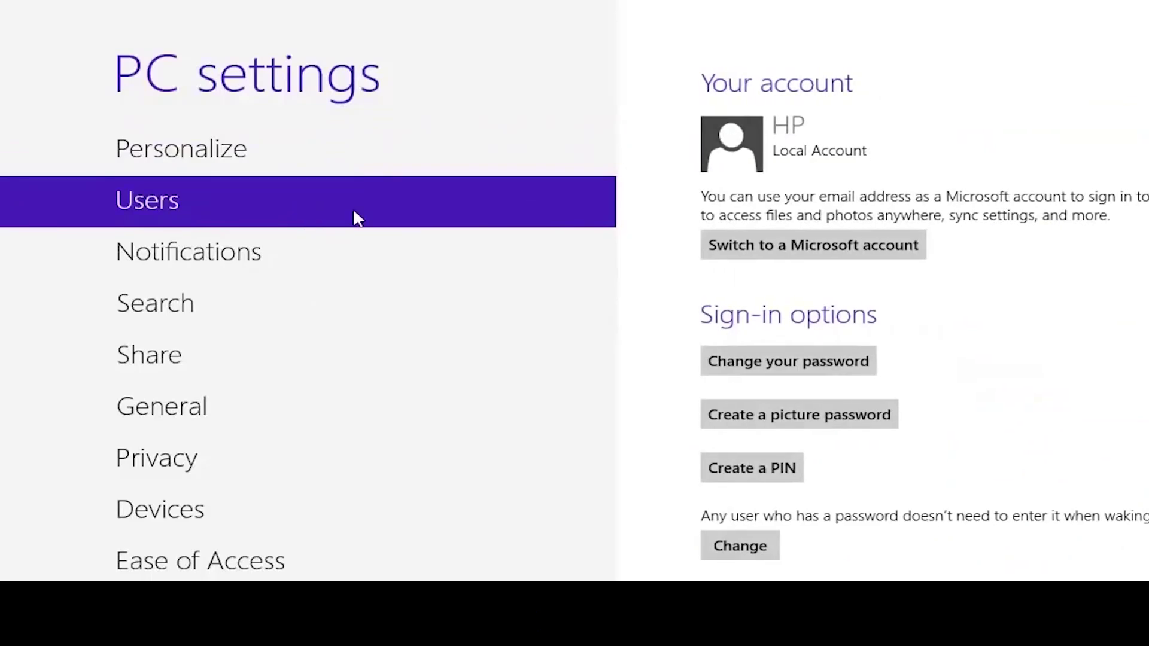
{"action": "left_click", "coordinate": [782, 255]}
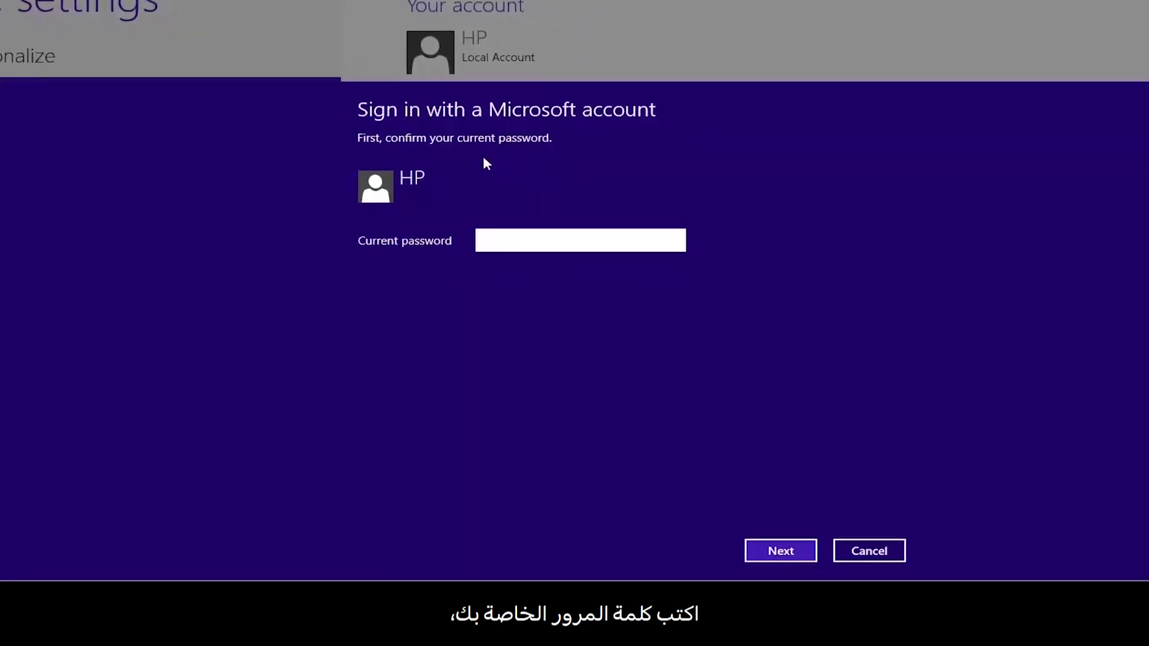
{"action": "type", "text": "******"}
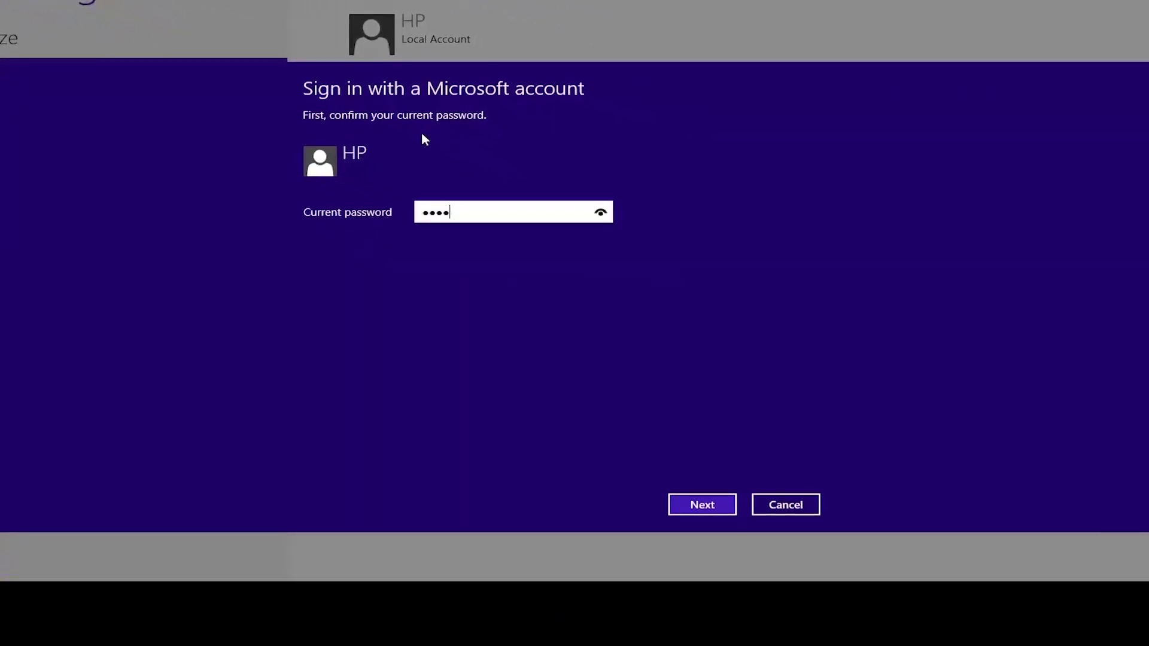
{"action": "type", "text": "**"}
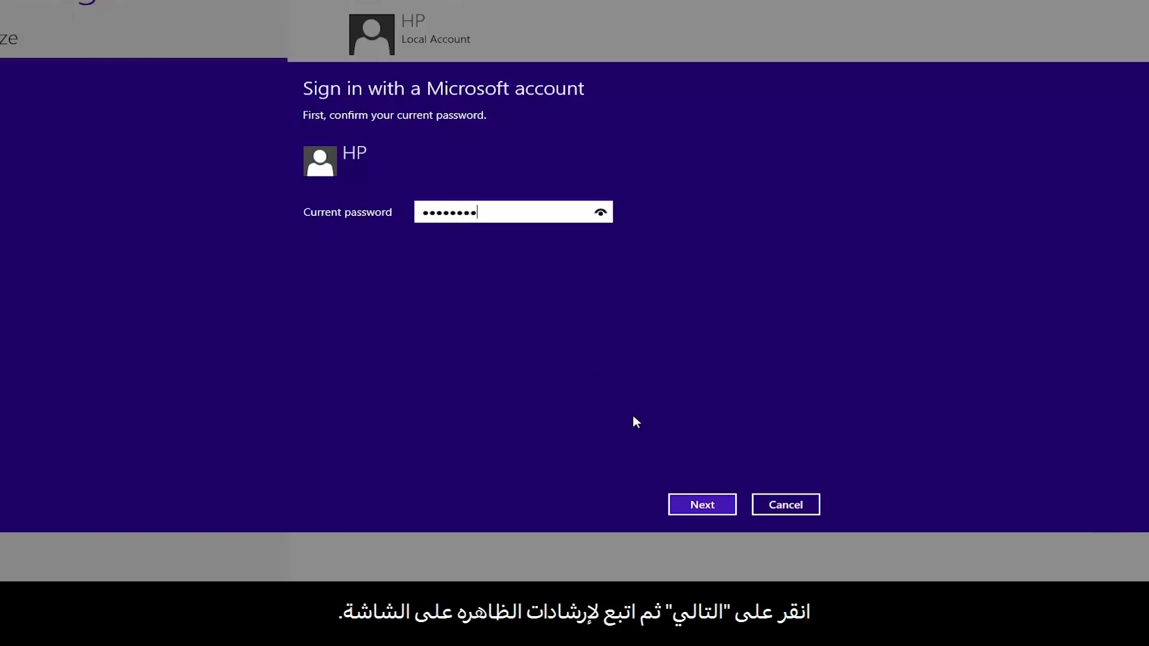
{"action": "left_click", "coordinate": [704, 507]}
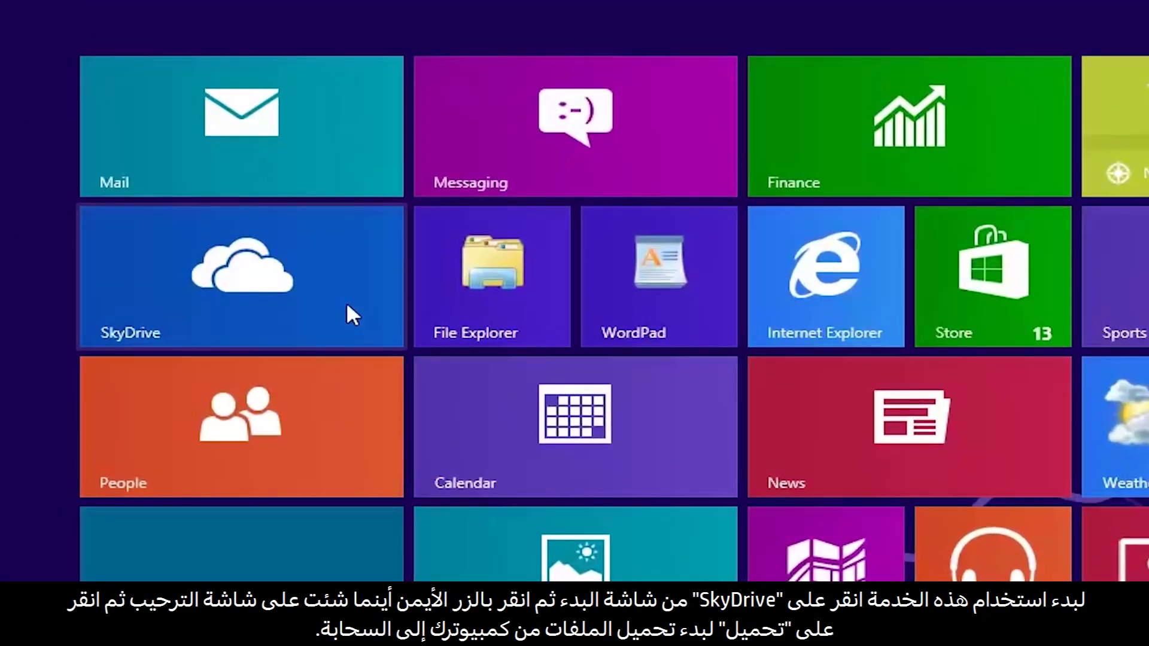
- Open SkyDrive from the Start screen and start an upload of files from the computer
{"action": "left_click", "coordinate": [346, 305]}
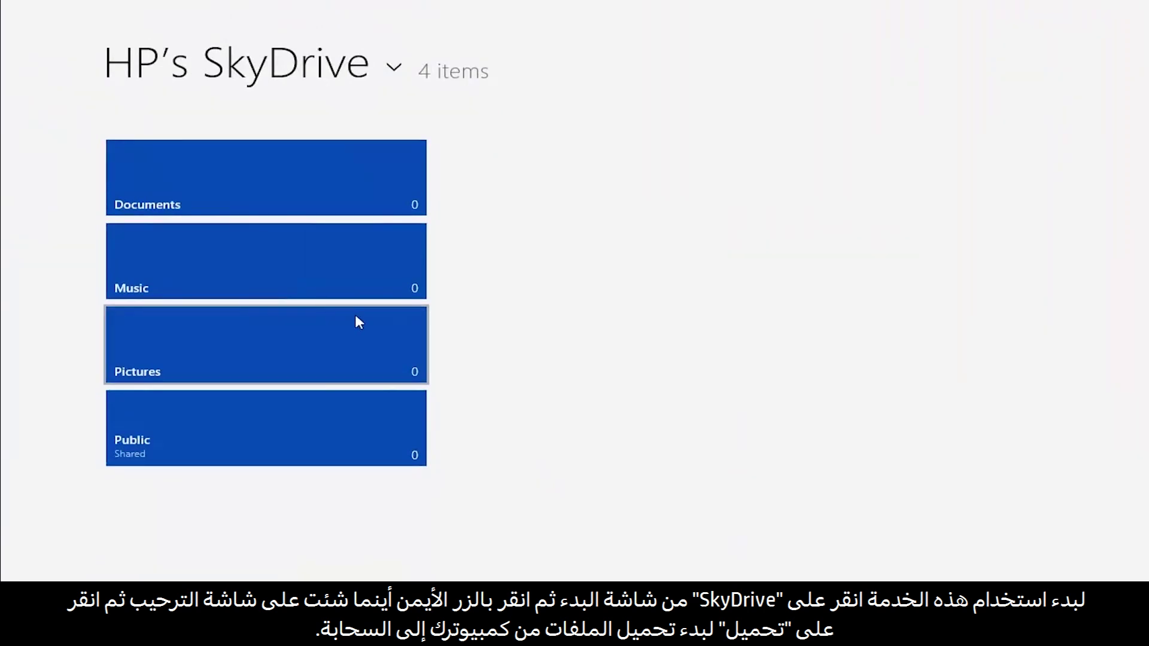
{"action": "right_click", "coordinate": [560, 324]}
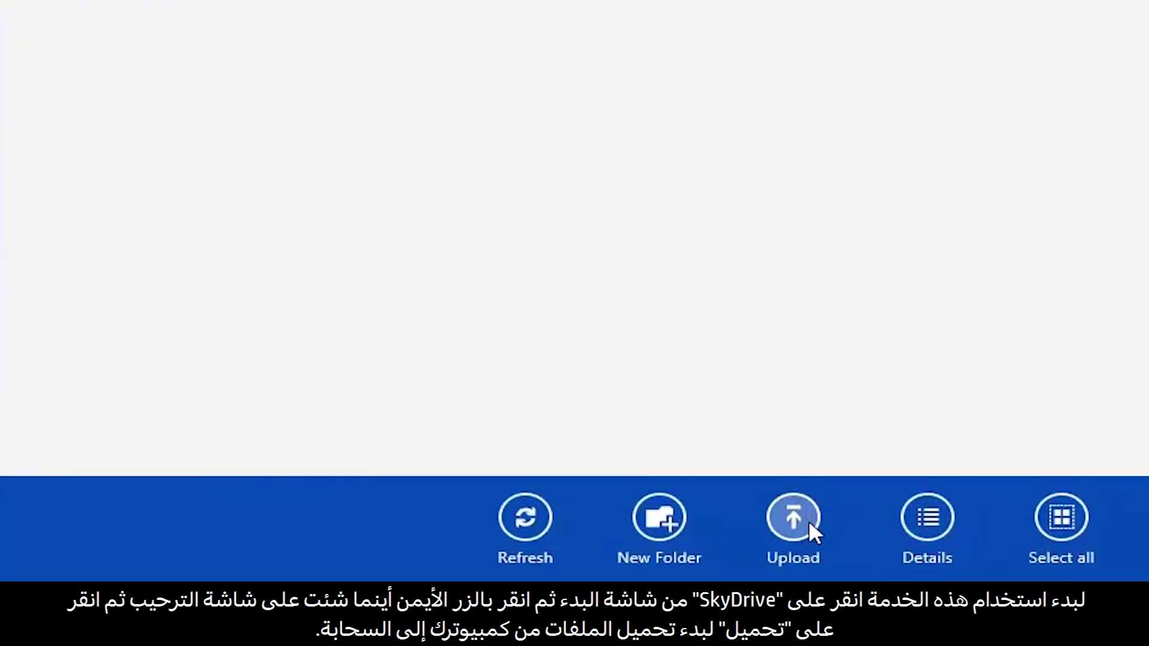
{"action": "left_click", "coordinate": [809, 520]}
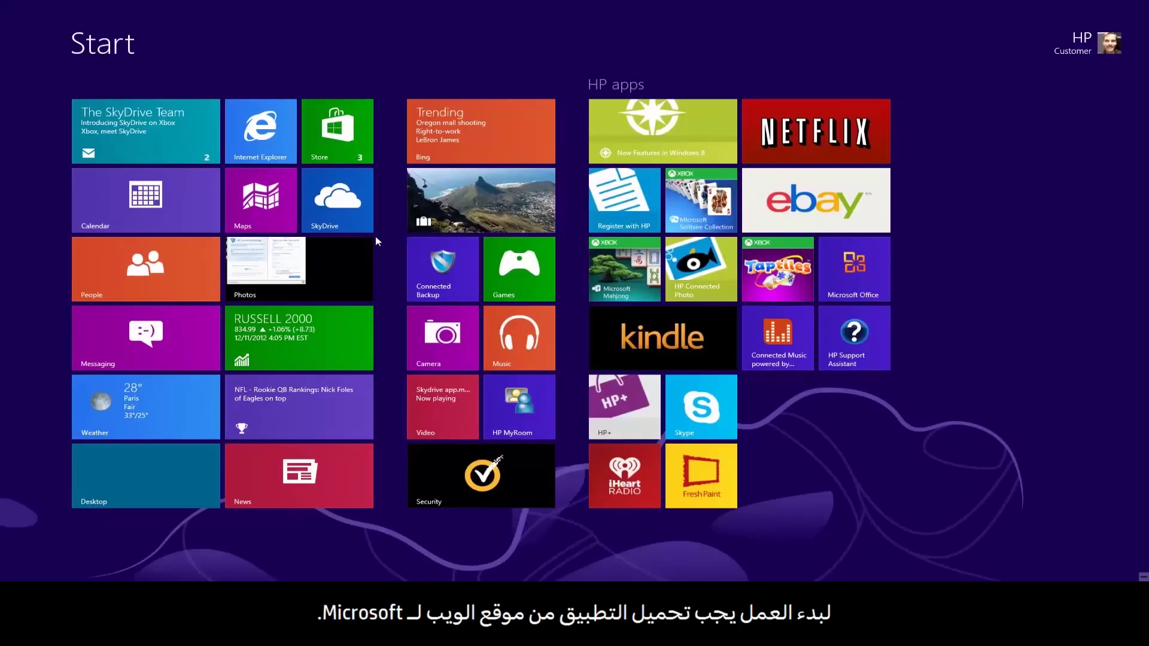
- Go to apps.live.com in Internet Explorer and download the SkyDrive desktop app for Windows
{"action": "left_click", "coordinate": [279, 145]}
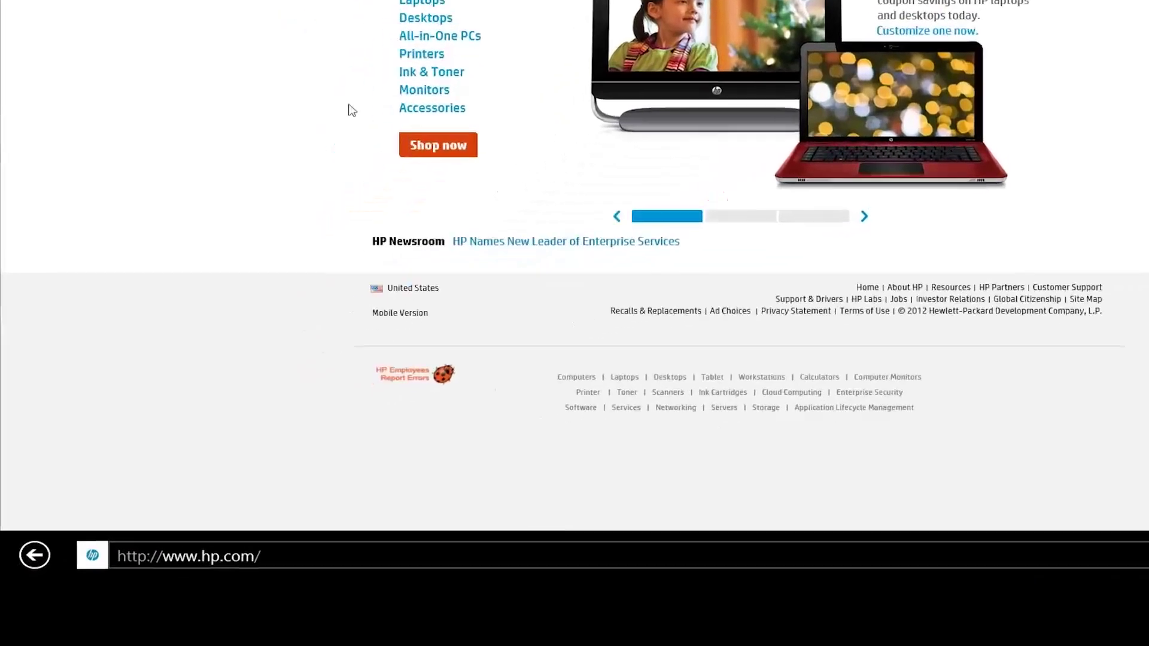
{"action": "left_click", "coordinate": [291, 555]}
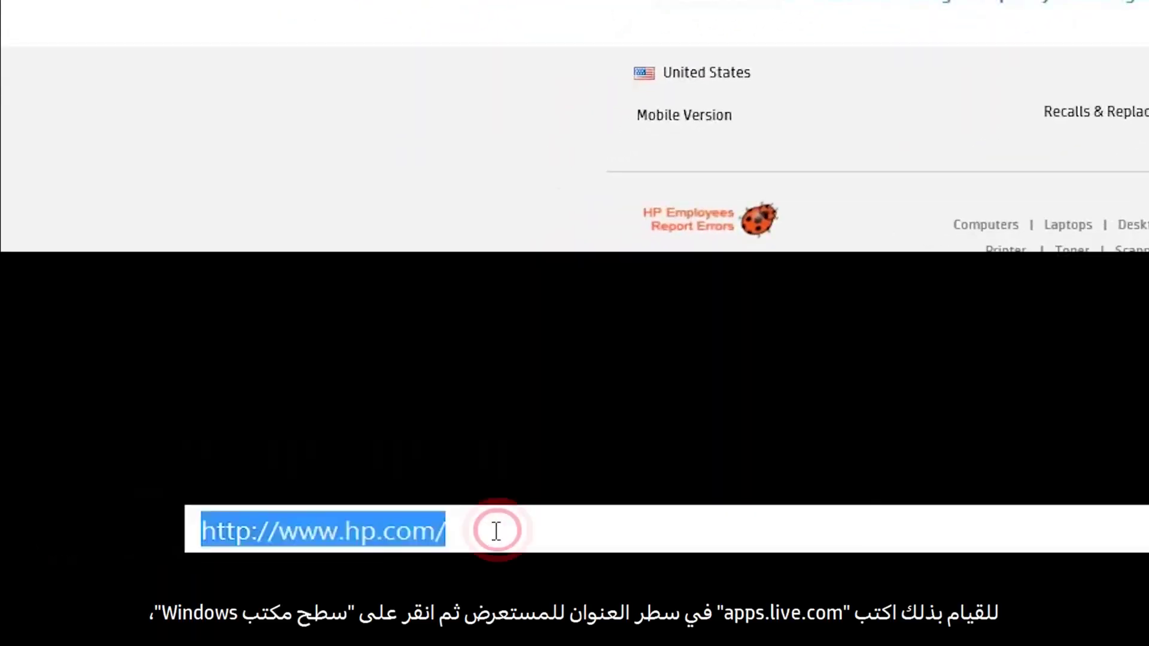
{"action": "type", "text": "a"}
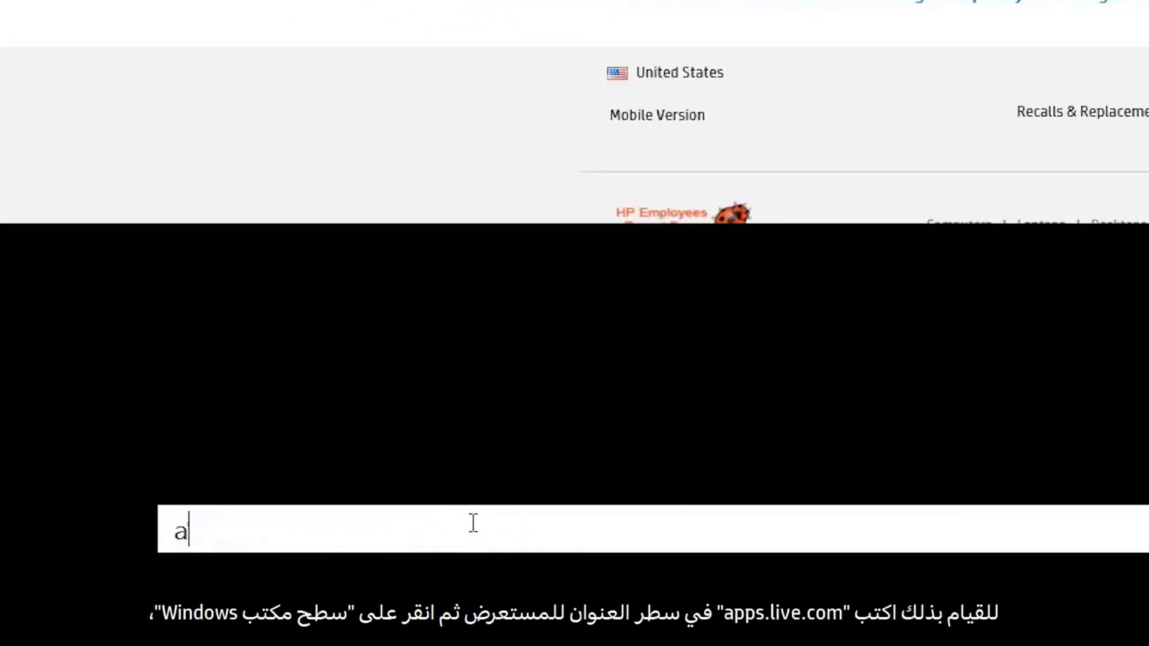
{"action": "type", "text": "pps.li"}
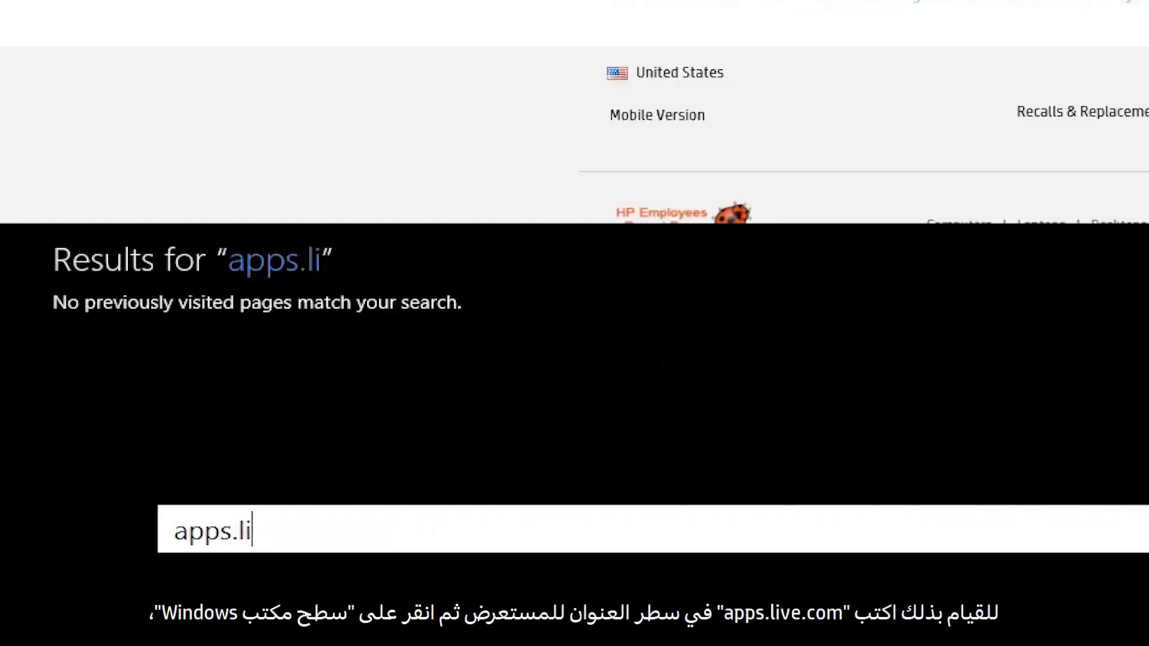
{"action": "type", "text": "ve.com"}
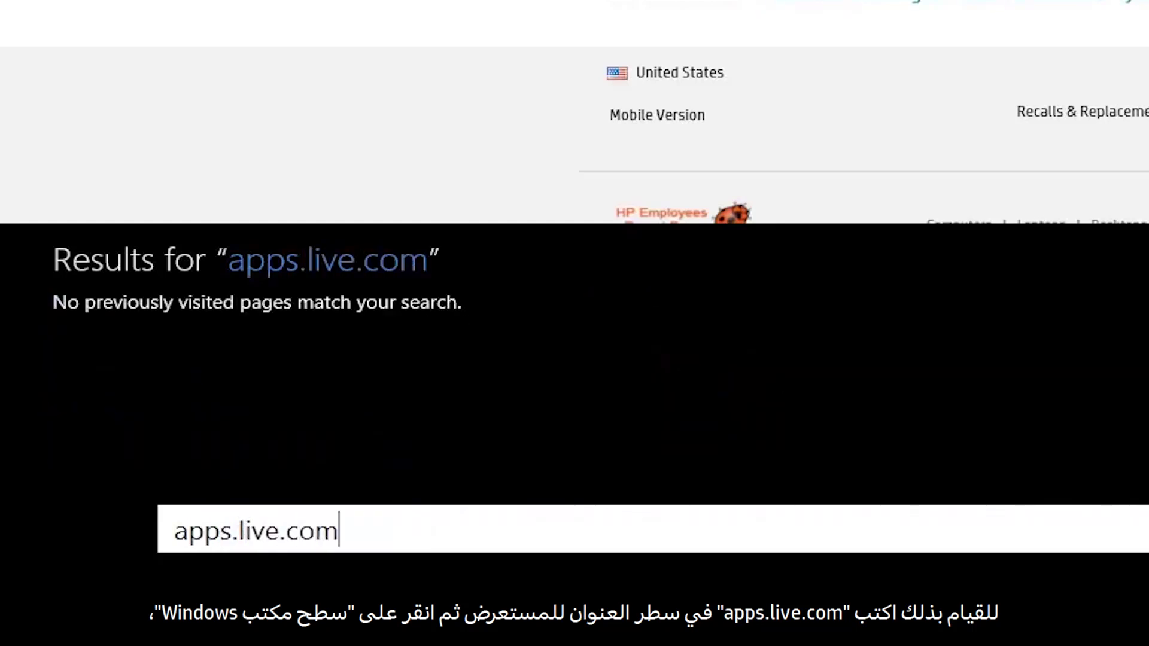
{"action": "key", "text": "Return"}
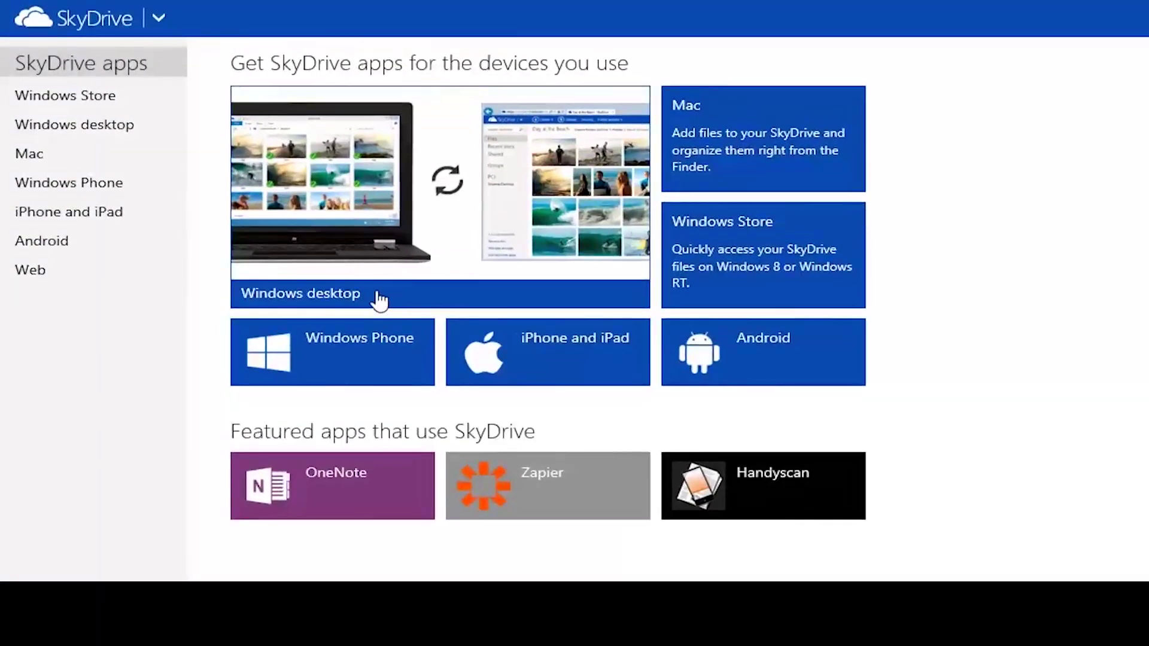
{"action": "left_click", "coordinate": [379, 299]}
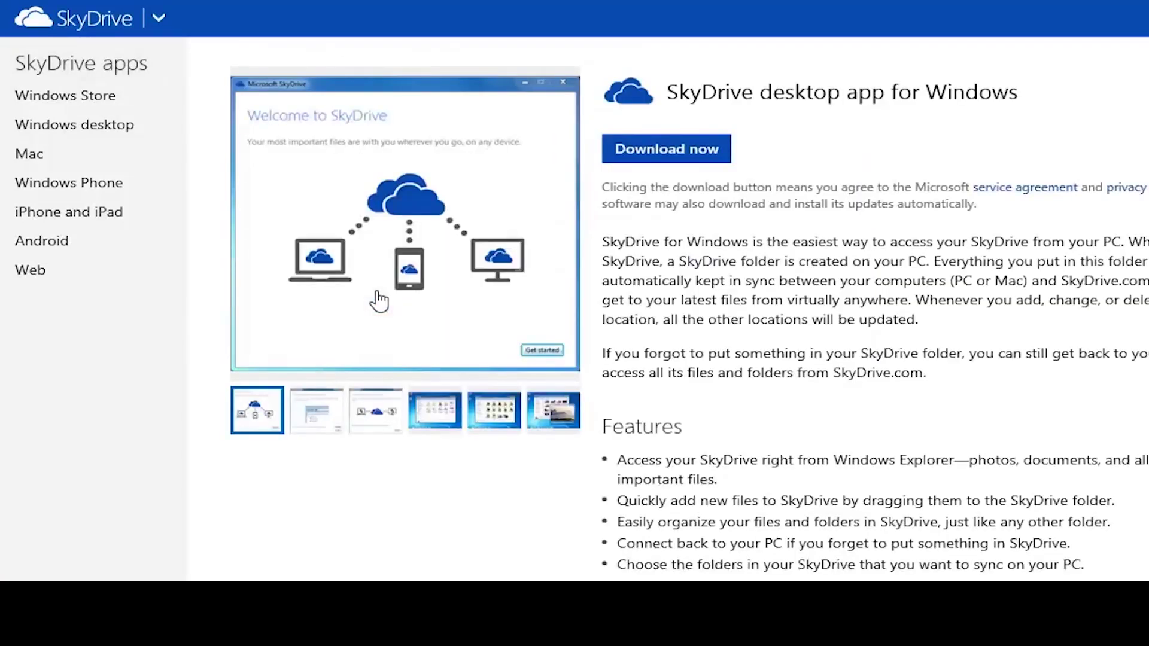
{"action": "left_click", "coordinate": [677, 161]}
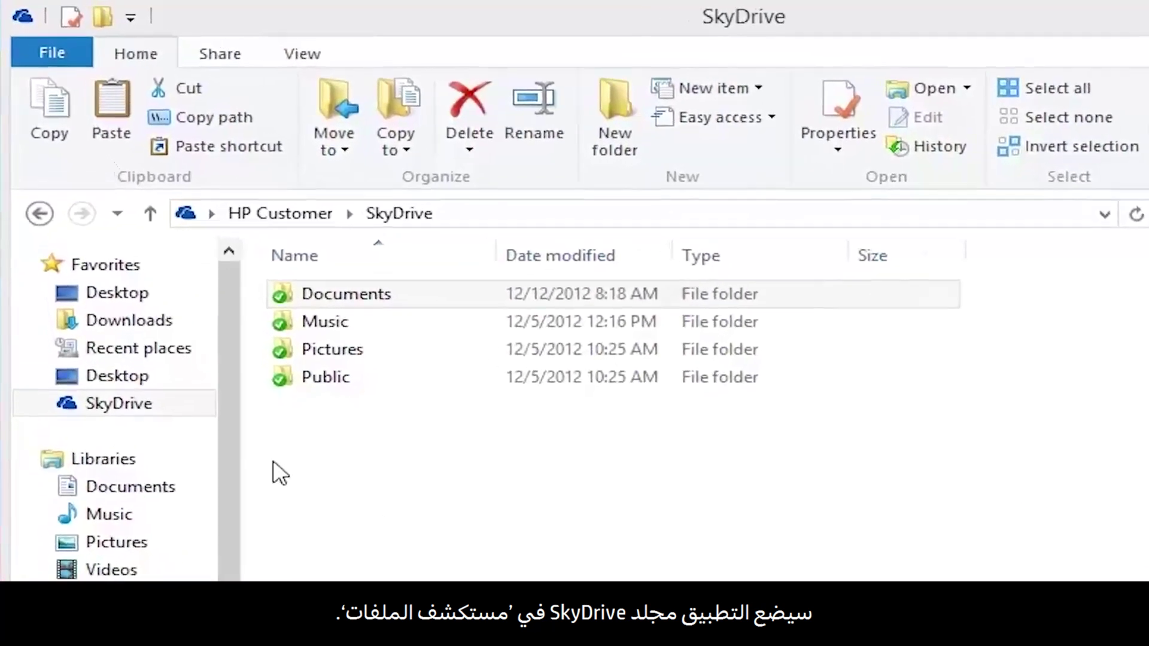
- View the SkyDrive folder in File Explorer, and copy the Summer Vacation folder from the Documents library
{"action": "left_click", "coordinate": [197, 409]}
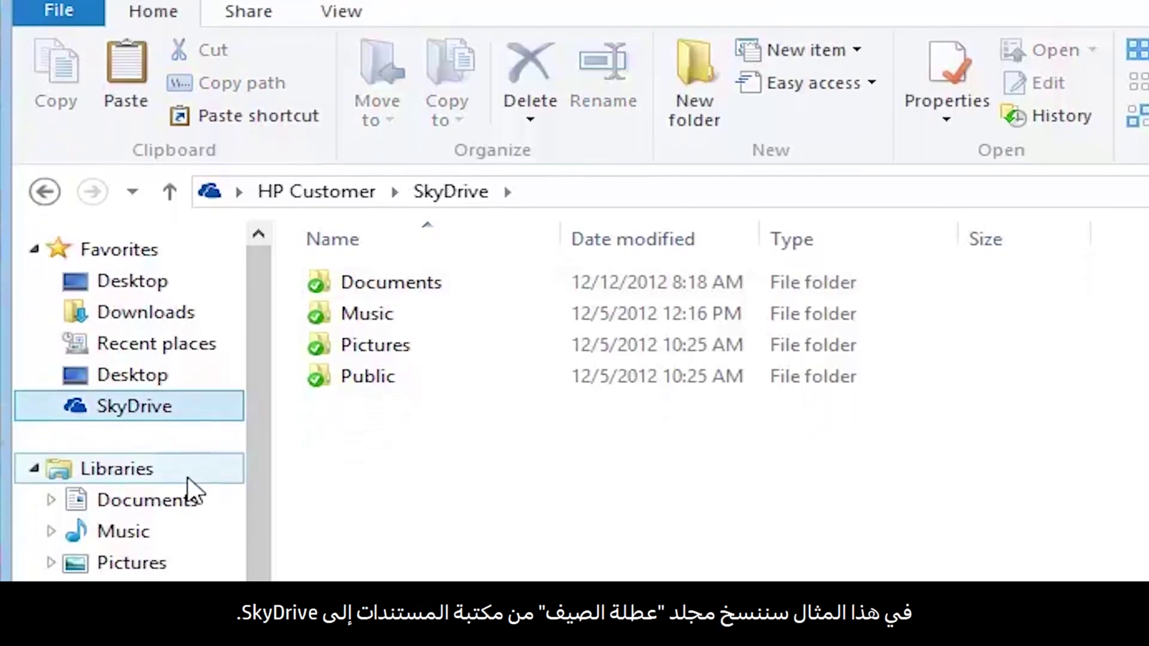
{"action": "left_click", "coordinate": [190, 551]}
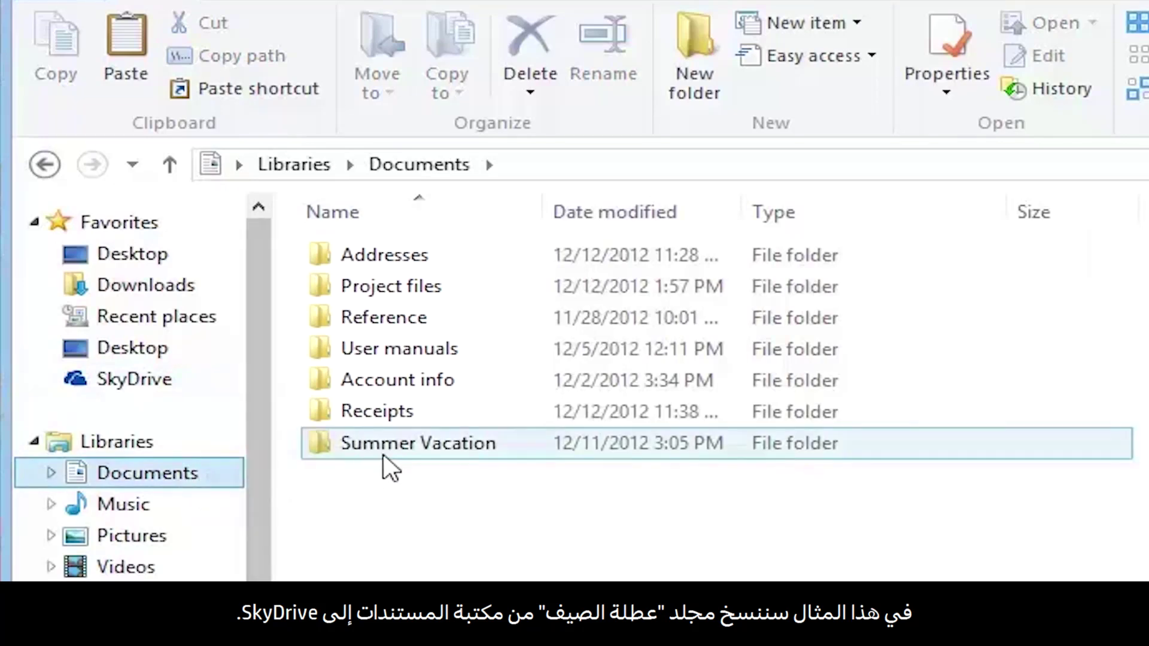
{"action": "left_click", "coordinate": [414, 454]}
{"action": "right_click", "coordinate": [414, 455]}
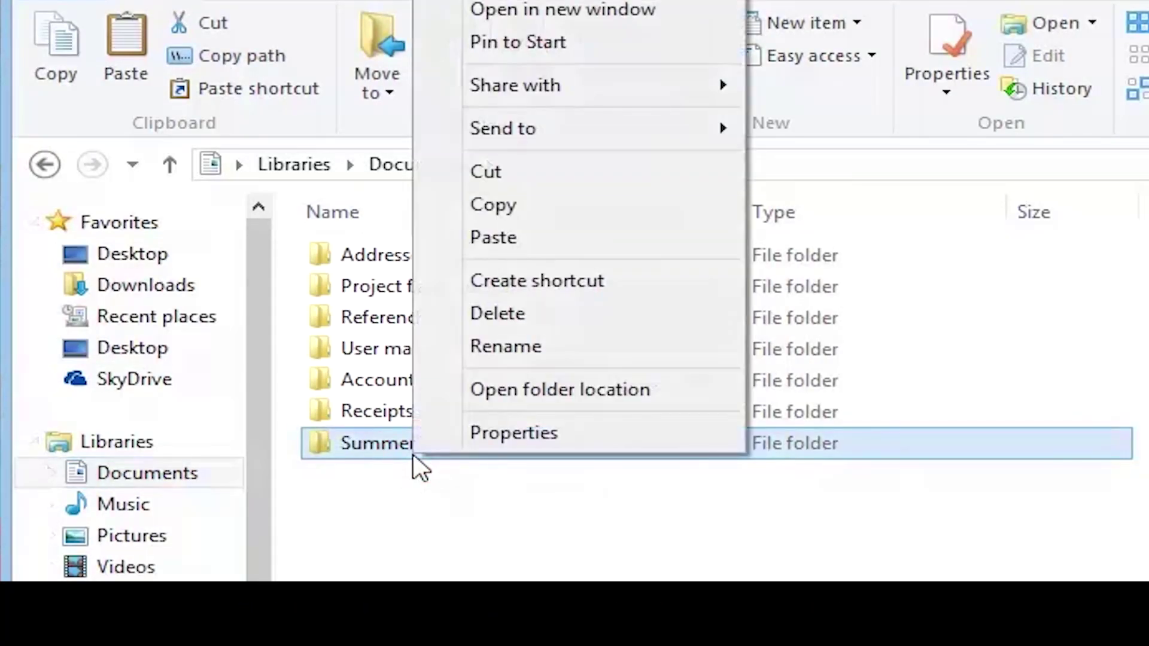
{"action": "left_click", "coordinate": [516, 212]}
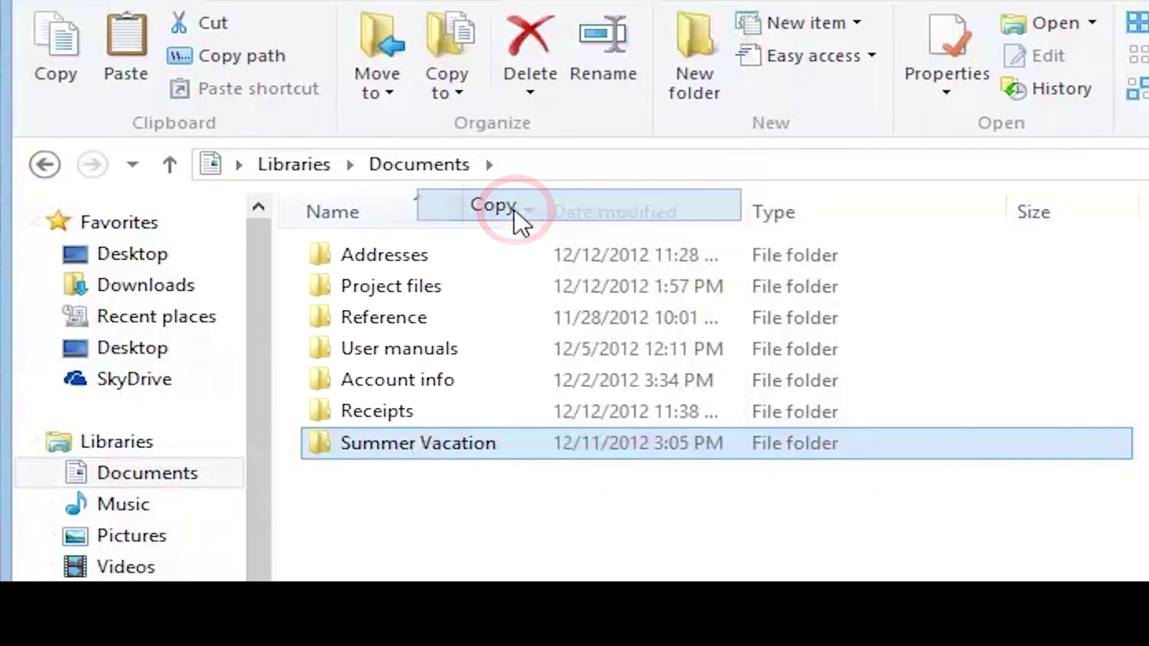
- Paste the copied Summer Vacation folder into SkyDrive's Documents folder
{"action": "left_click", "coordinate": [170, 383]}
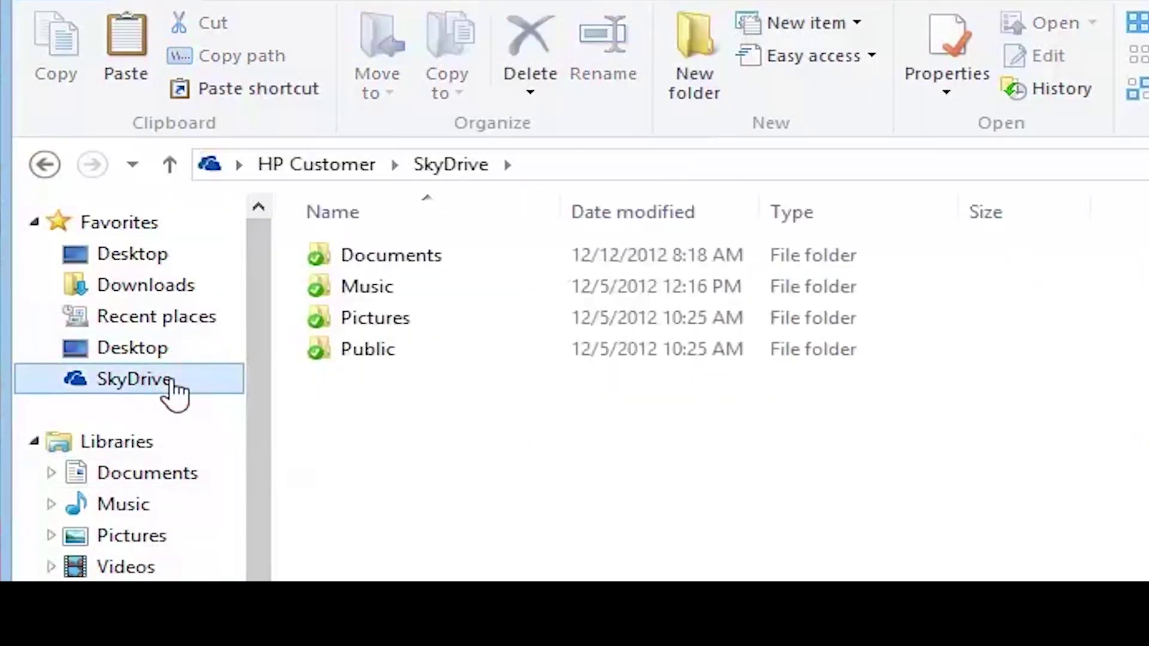
{"action": "double_click", "coordinate": [405, 266]}
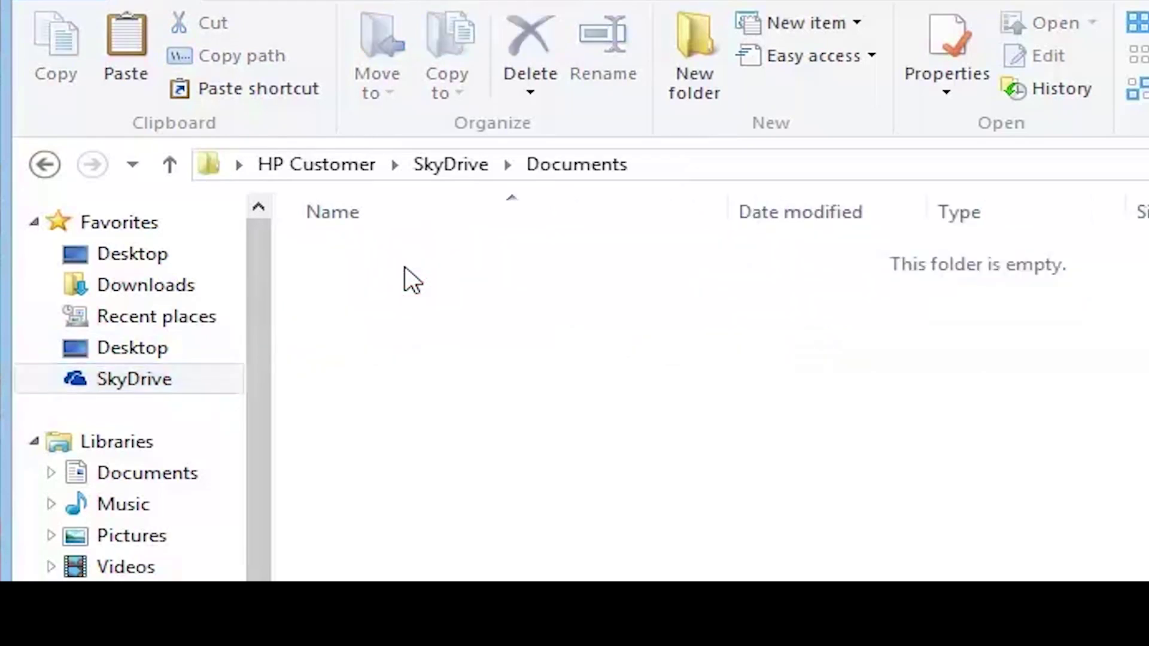
{"action": "right_click", "coordinate": [404, 268]}
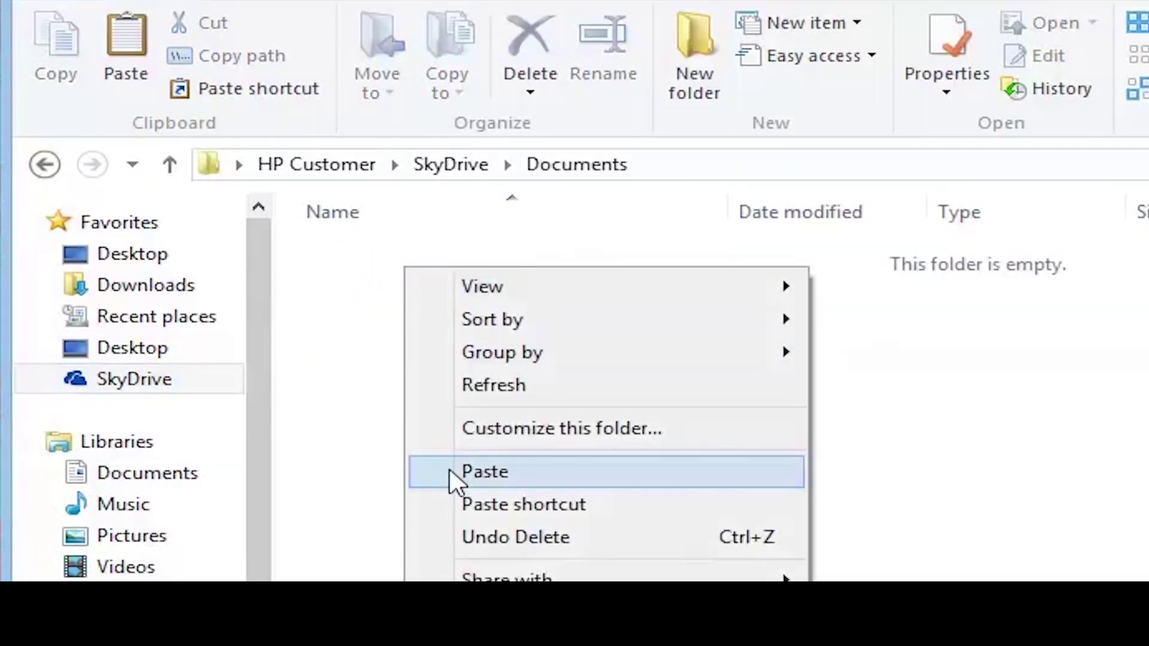
{"action": "left_click", "coordinate": [455, 473]}
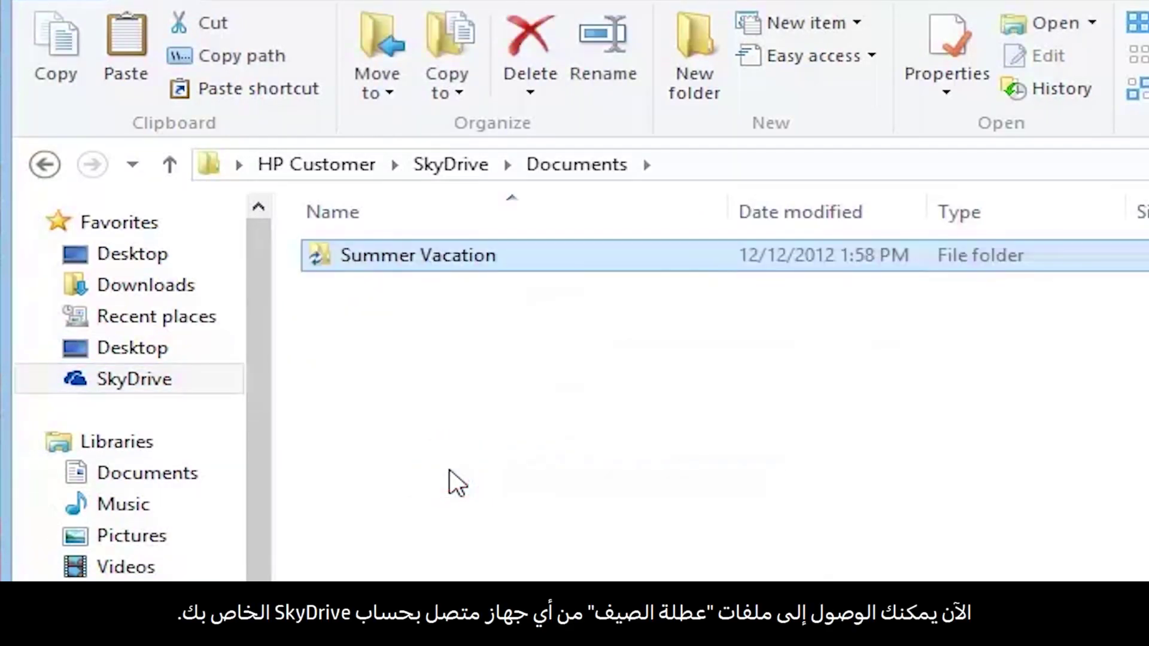